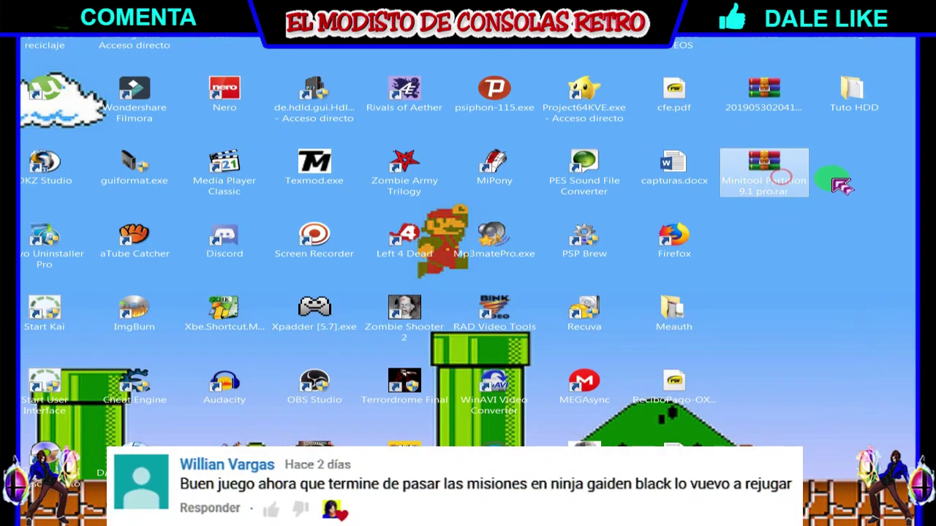
left_click(795, 306)
key("super")
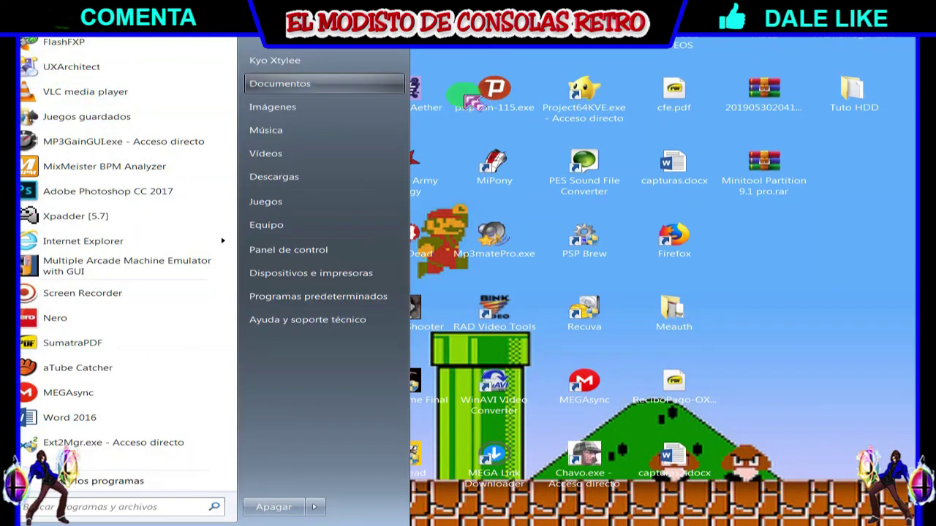
left_click(821, 304)
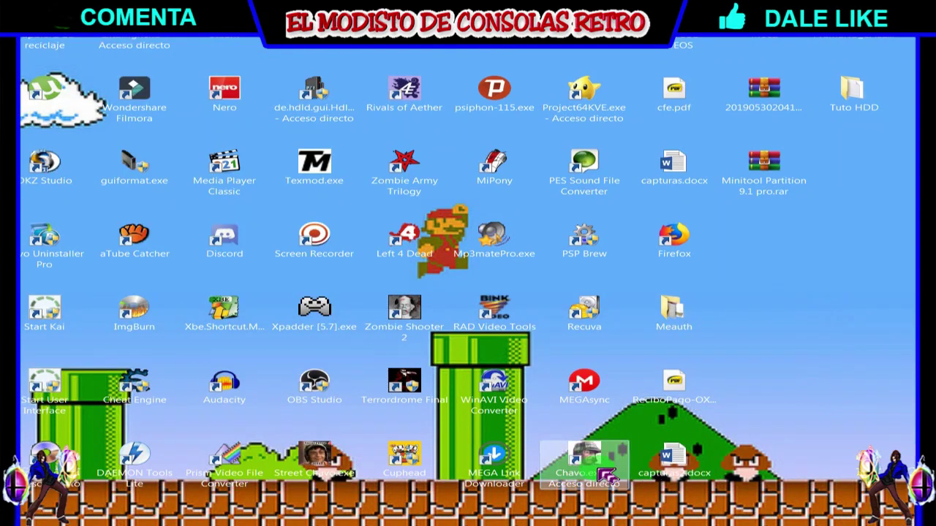
- Extract the Minitool Partition 9.1 pro.rar archive into a folder of the same name on the desktop, then close the archive
double_click(777, 187)
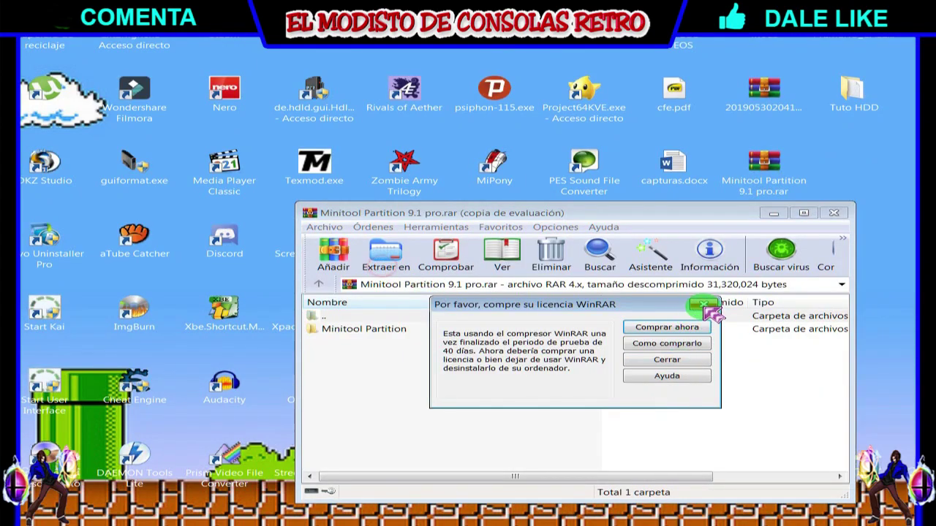
left_click(706, 307)
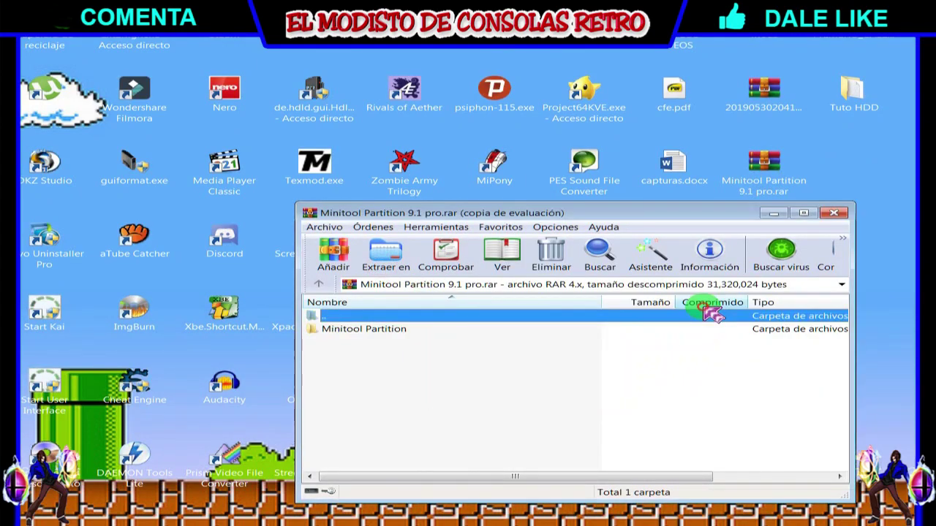
left_click(383, 260)
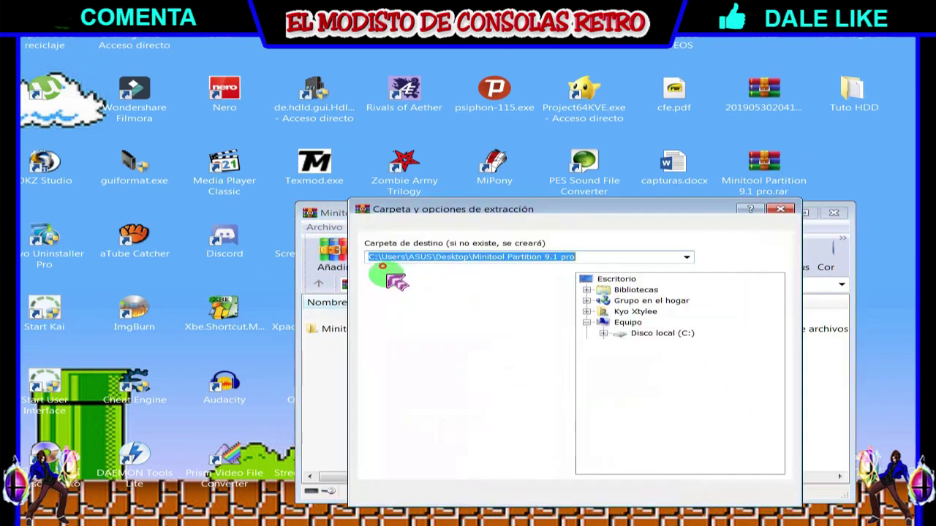
left_click(648, 495)
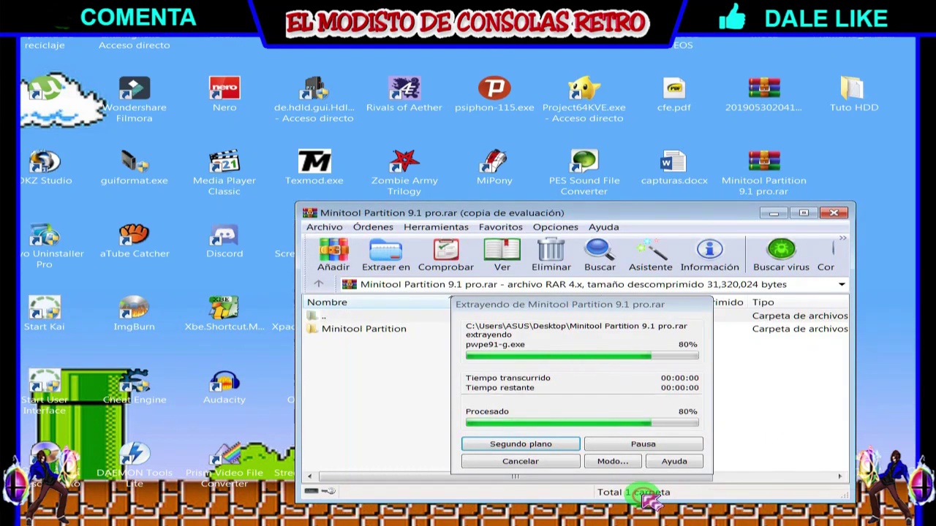
left_click(834, 213)
- Open the extracted Minitool Partition folder and launch the pwpe91-g.exe installer
double_click(796, 243)
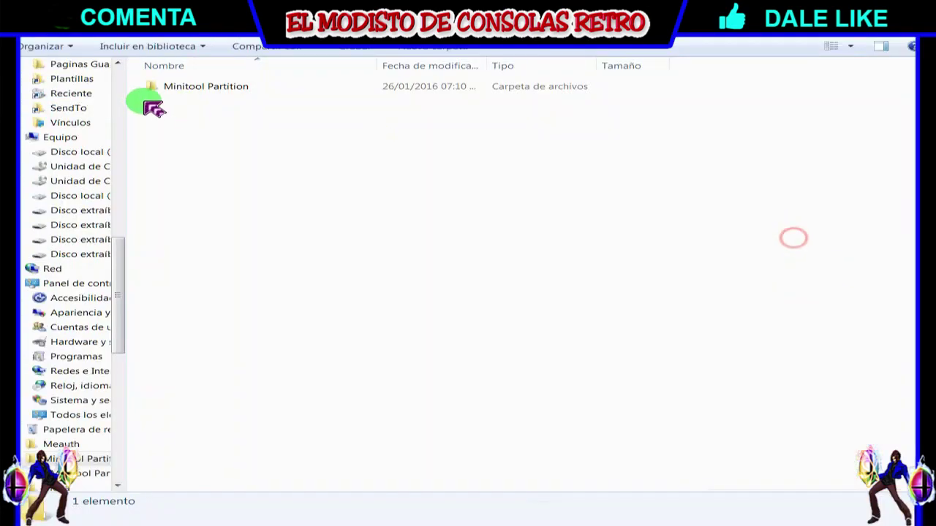
left_click(182, 89)
double_click(216, 92)
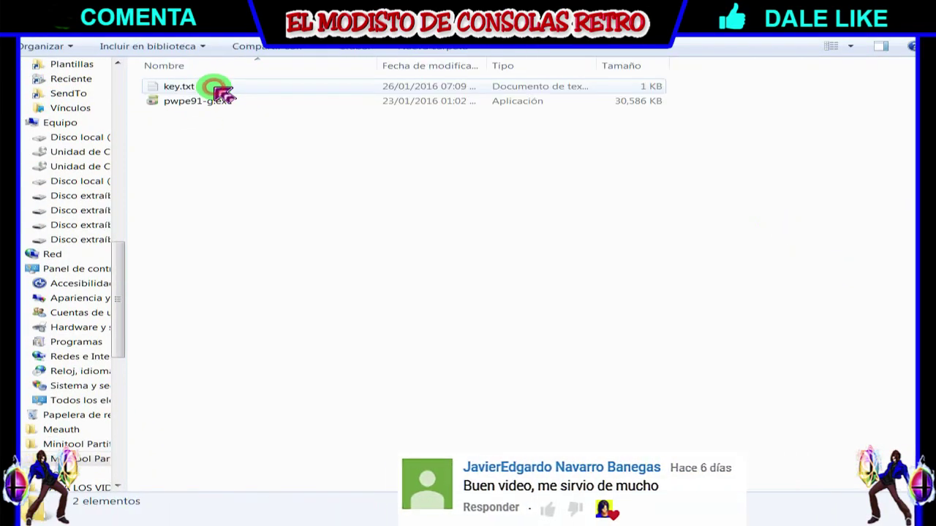
left_click(219, 102)
double_click(217, 103)
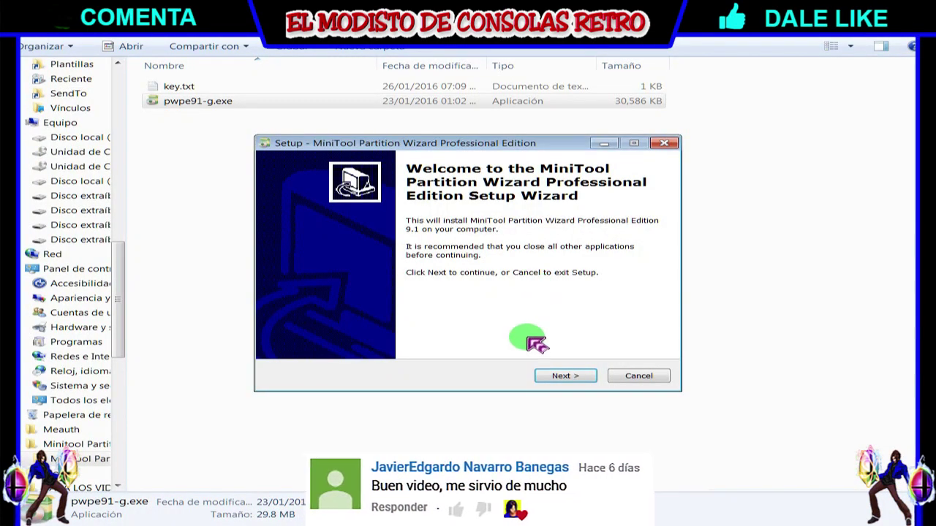
- Accept the license agreement and install MiniTool Partition Wizard Professional Edition 9.1 with the default folders and a desktop icon
left_click(582, 382)
left_click(354, 334)
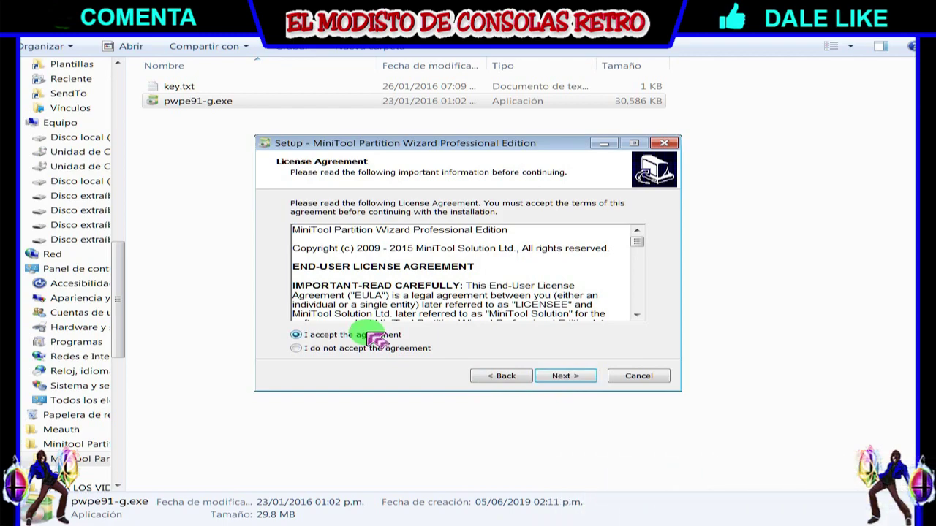
left_click(563, 377)
left_click(564, 377)
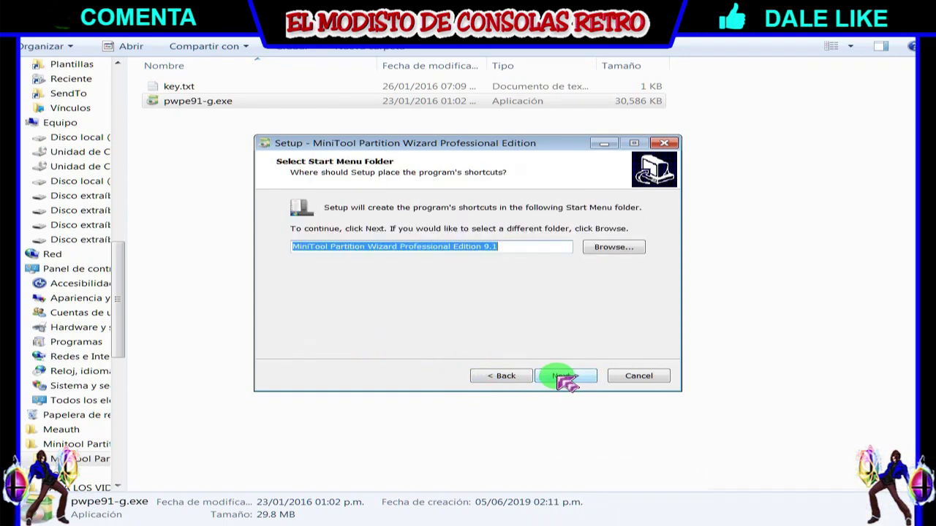
left_click(564, 377)
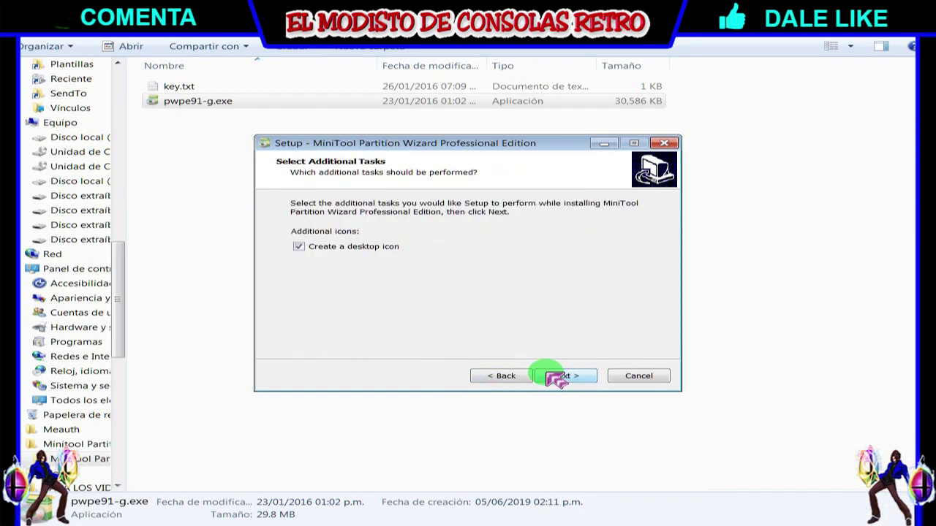
left_click(564, 377)
left_click(571, 386)
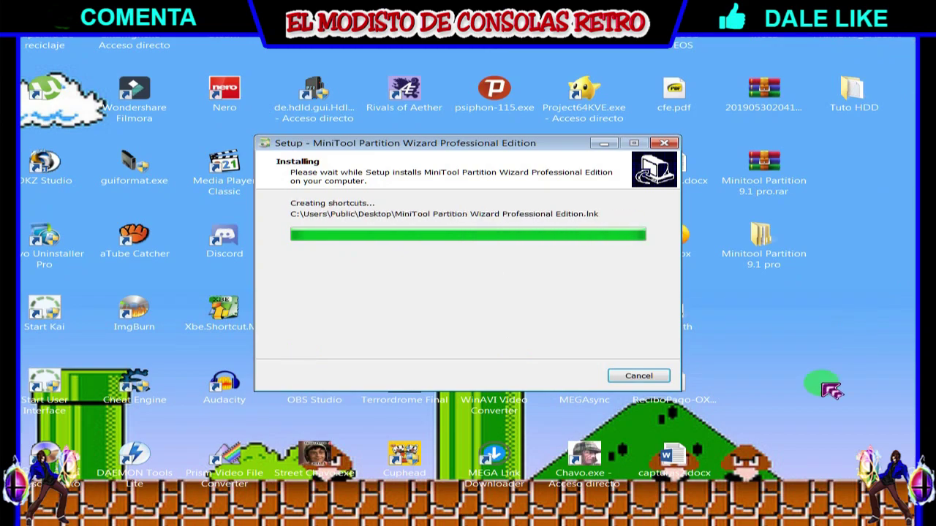
left_click(565, 377)
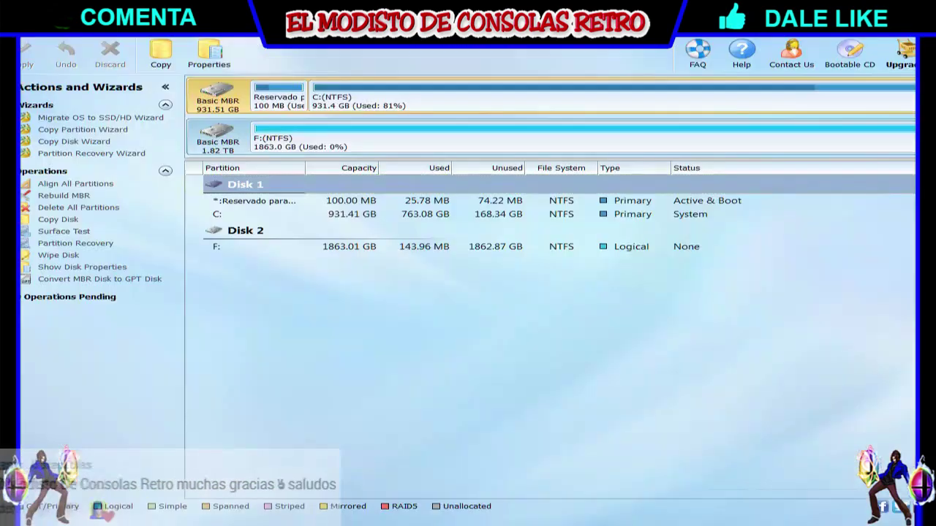
- Delete the F: partition on Disk 2
left_click(406, 250)
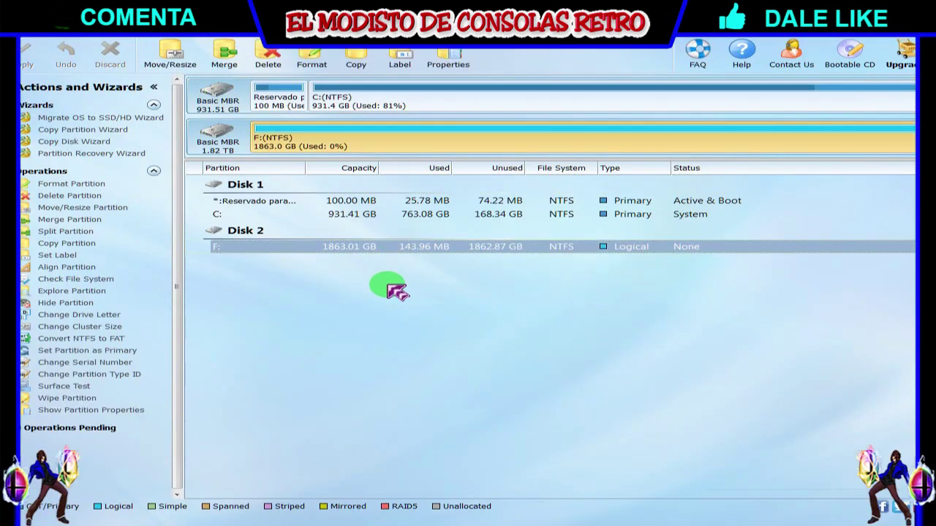
right_click(348, 250)
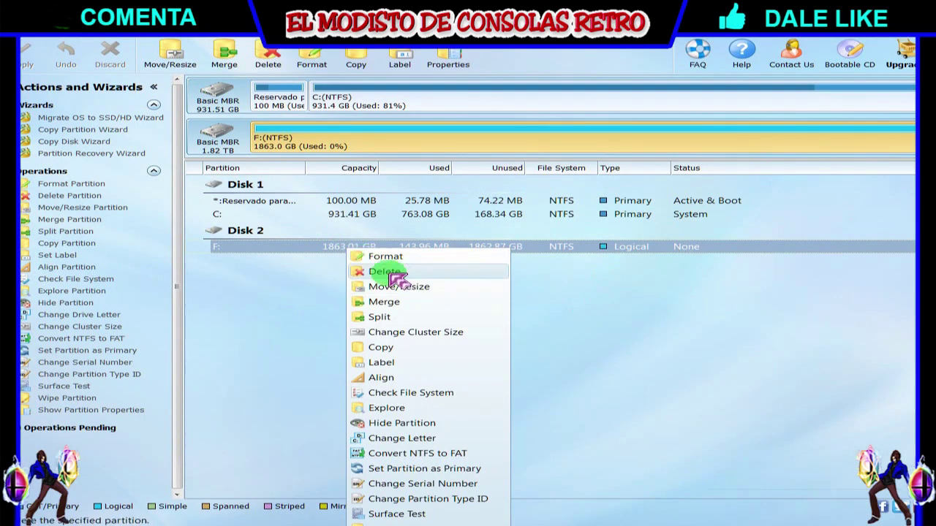
left_click(386, 271)
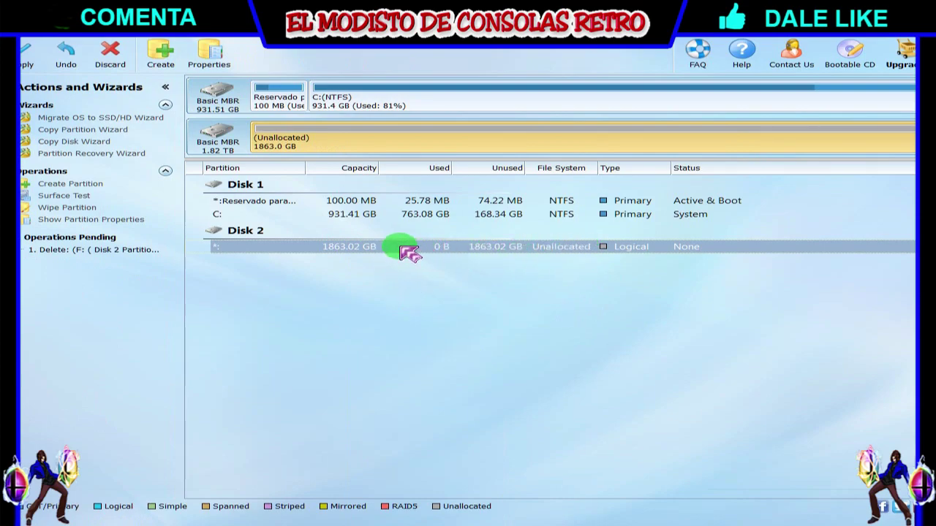
- Create a logical NTFS partition of about 502 GB with drive letter F: at the start of Disk 2's unallocated space
right_click(401, 247)
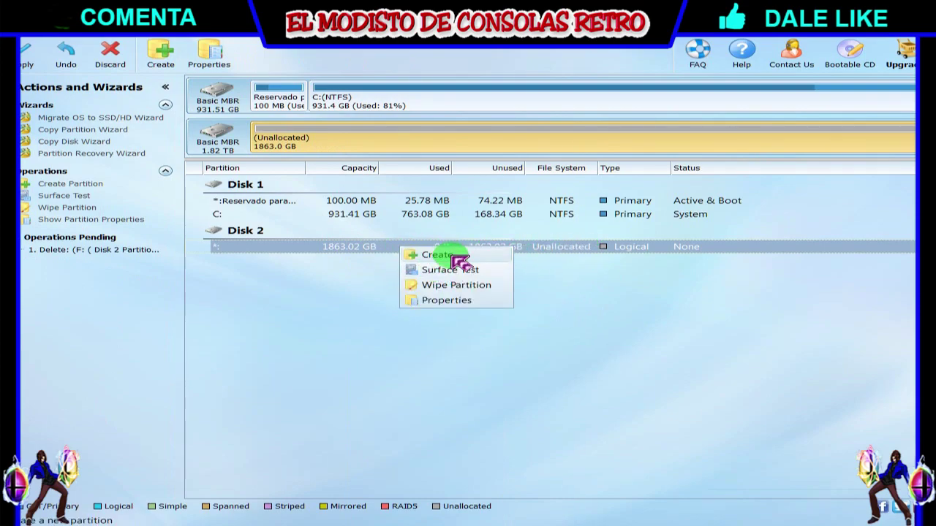
left_click(438, 255)
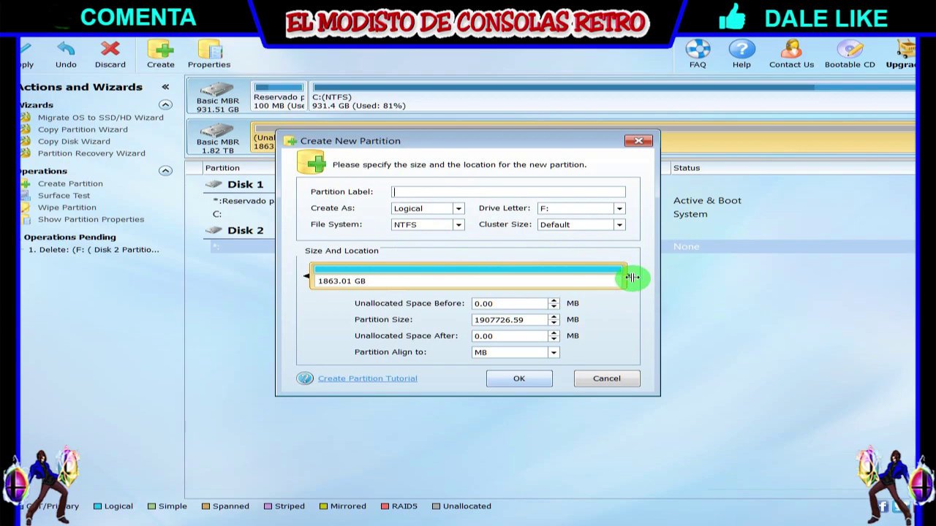
left_click_drag(615, 279, 378, 279)
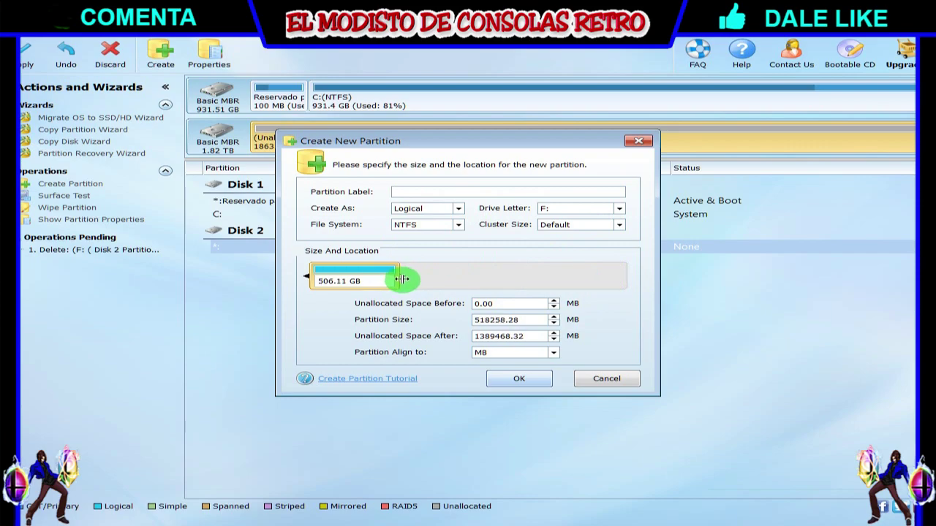
left_click_drag(403, 279, 402, 278)
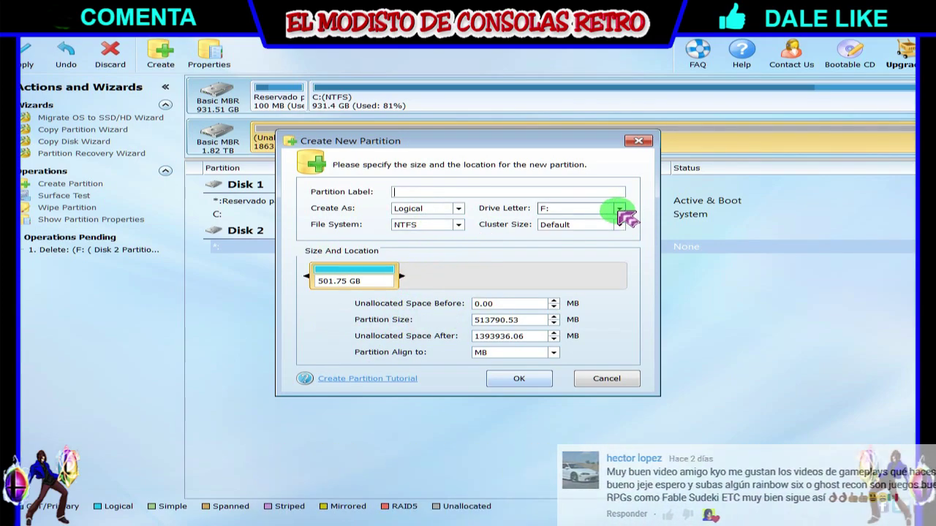
left_click(556, 226)
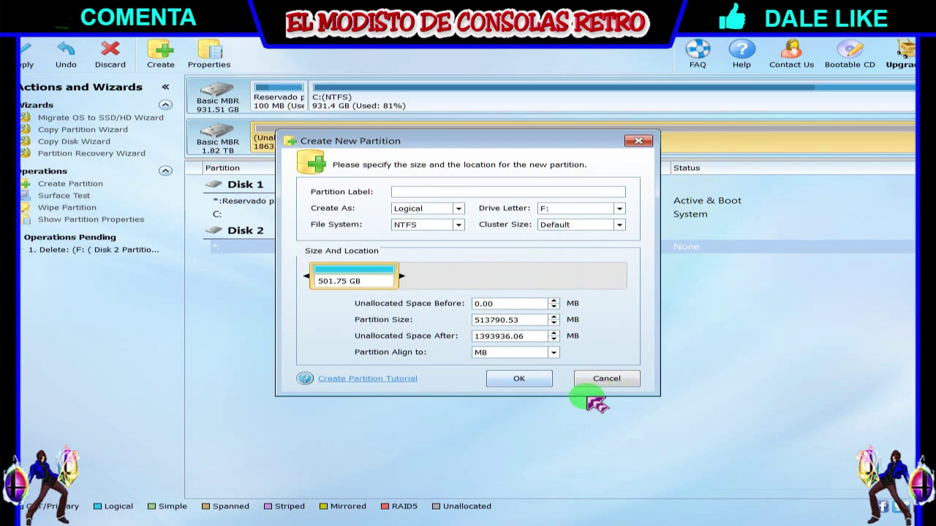
left_click(539, 380)
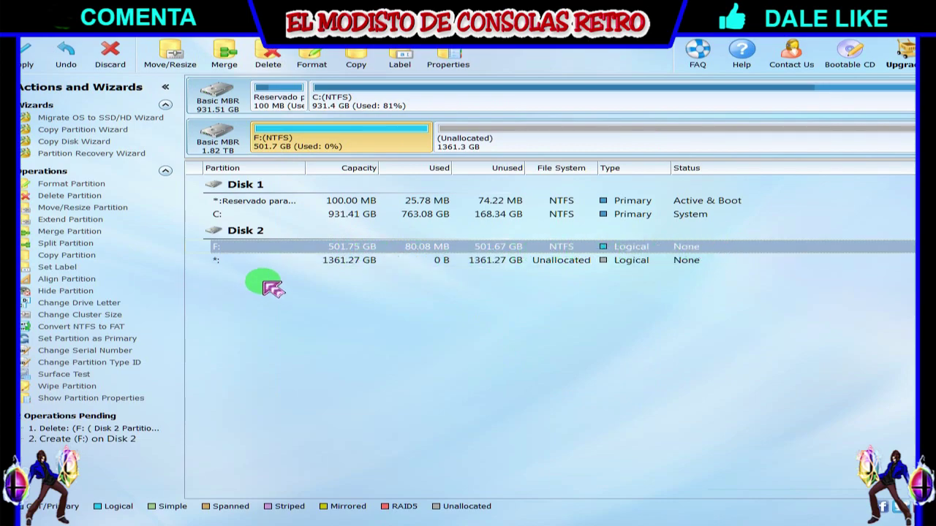
- Begin a second new partition in Disk 2's remaining unallocated space and size it to about 121 GB
left_click(348, 262)
right_click(336, 263)
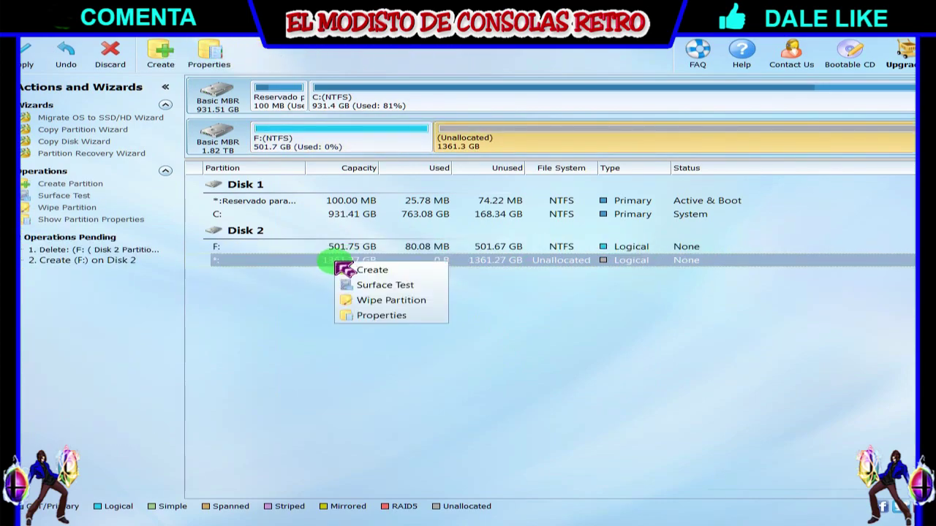
left_click(365, 271)
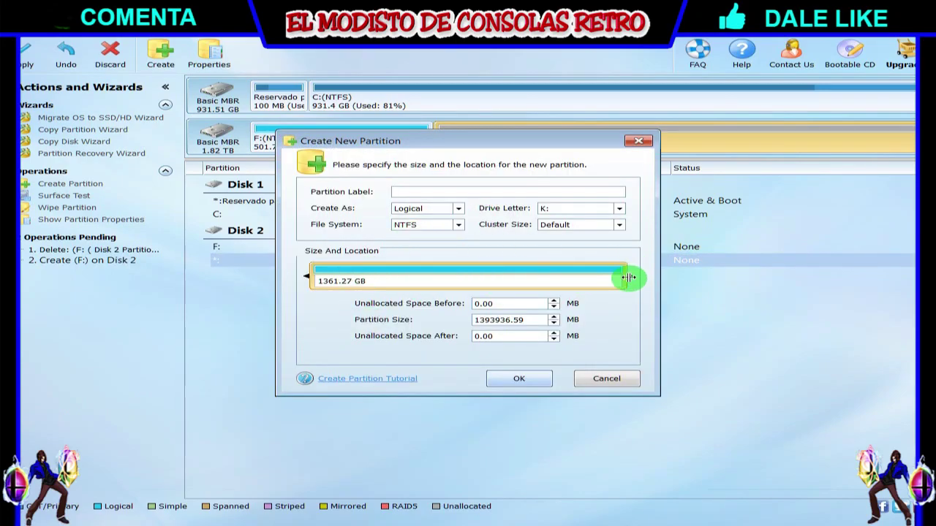
left_click_drag(629, 277, 409, 273)
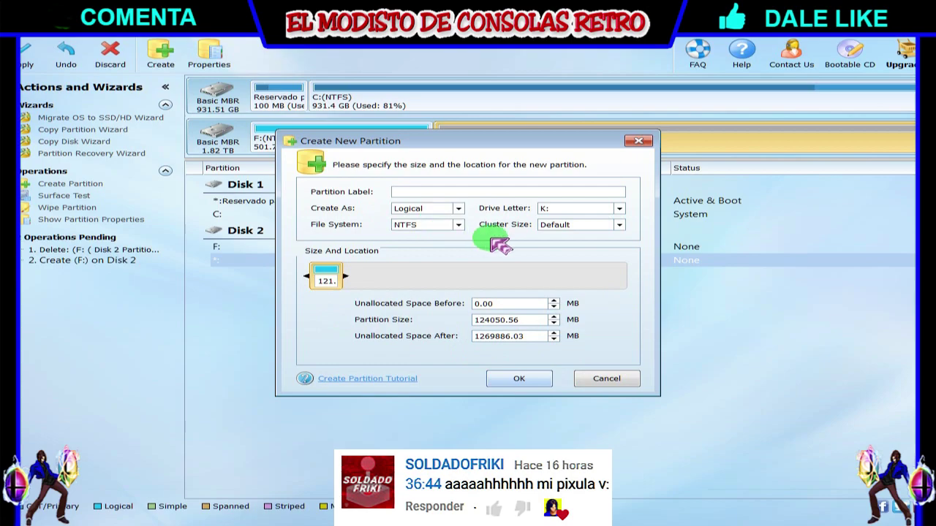
- Make the new partition primary FAT32 with drive letter N: and a 32 KB cluster size, and confirm its creation
left_click(453, 209)
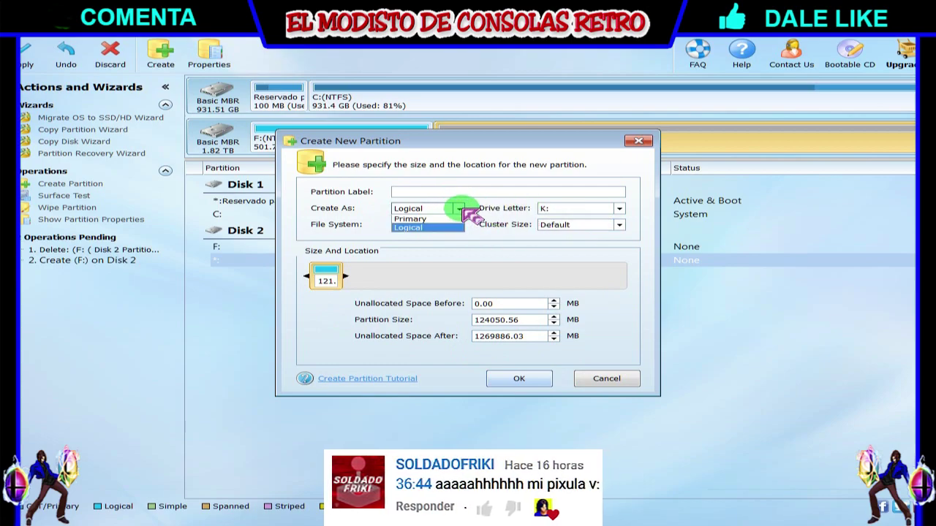
left_click(428, 218)
left_click(458, 225)
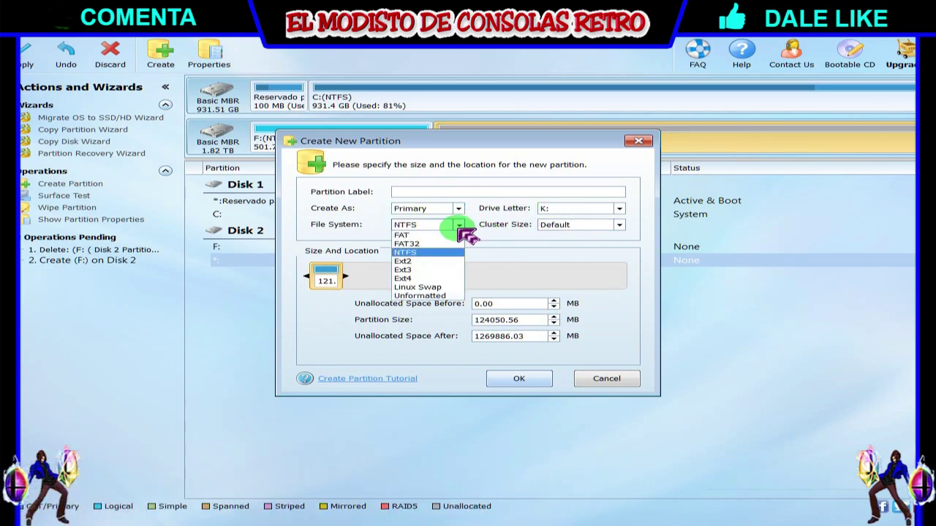
left_click(433, 244)
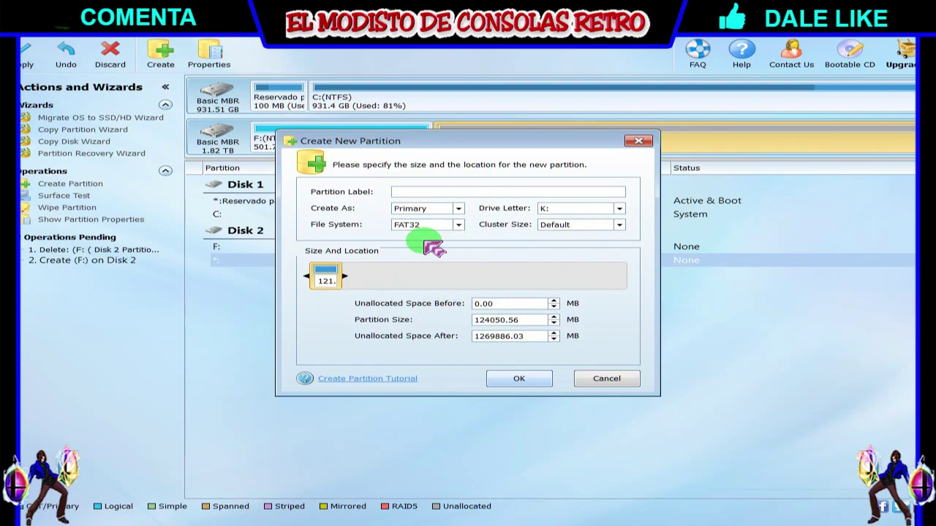
left_click(619, 210)
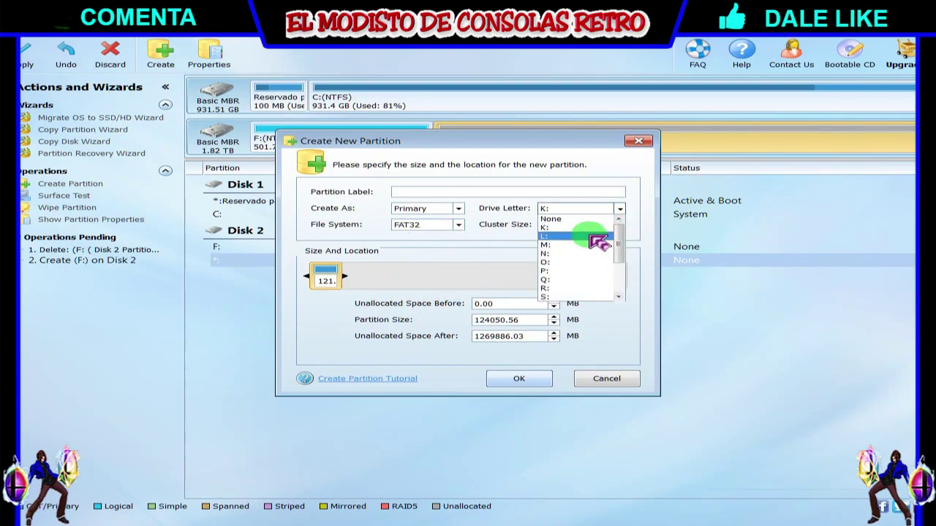
left_click(574, 254)
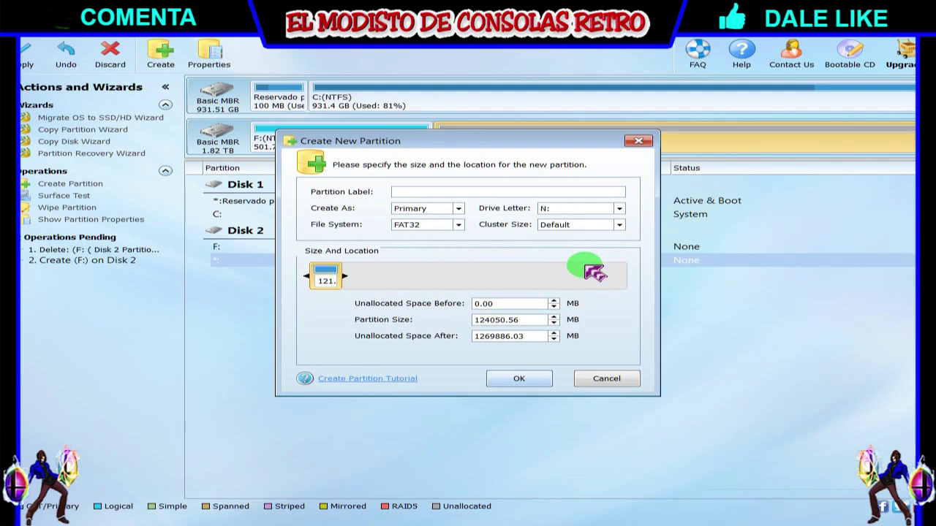
left_click(620, 225)
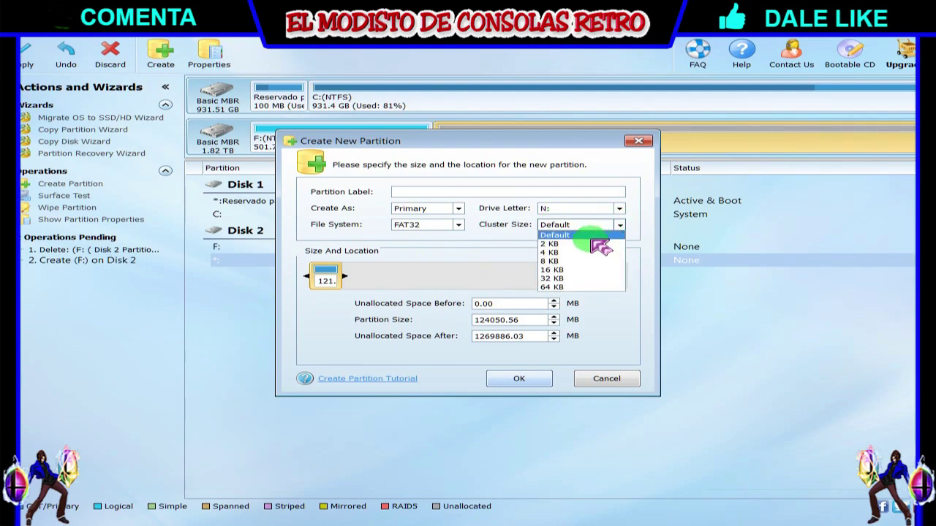
left_click(590, 279)
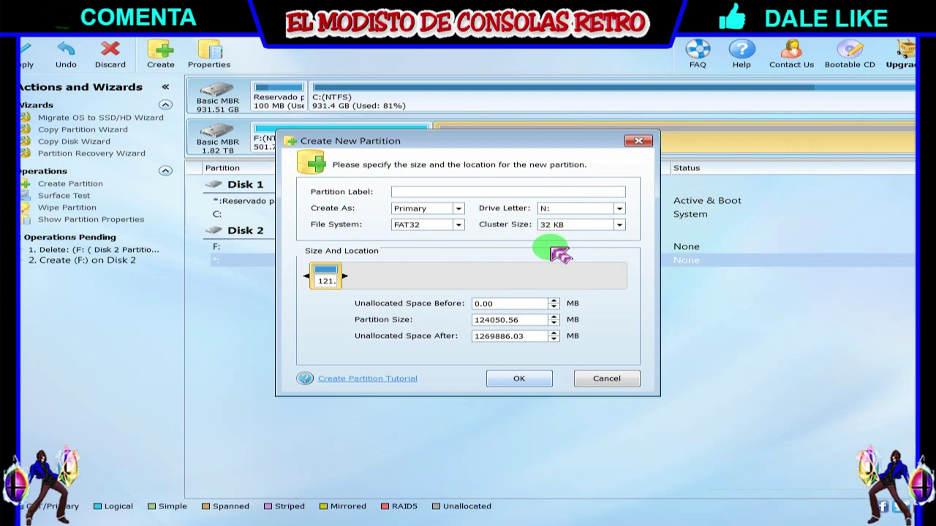
left_click(519, 379)
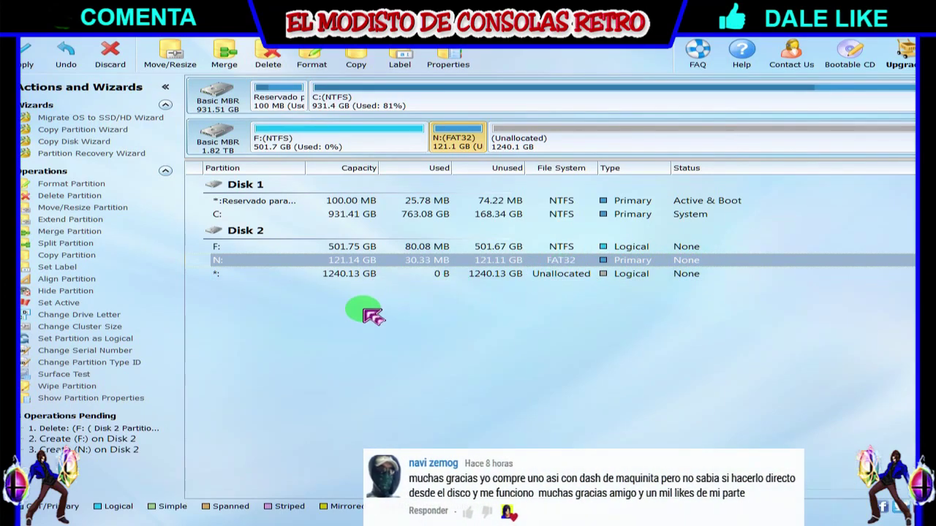
- Create a primary NTFS partition with drive letter K: that fills the remaining 1240 GB of unallocated space on Disk 2
left_click(353, 275)
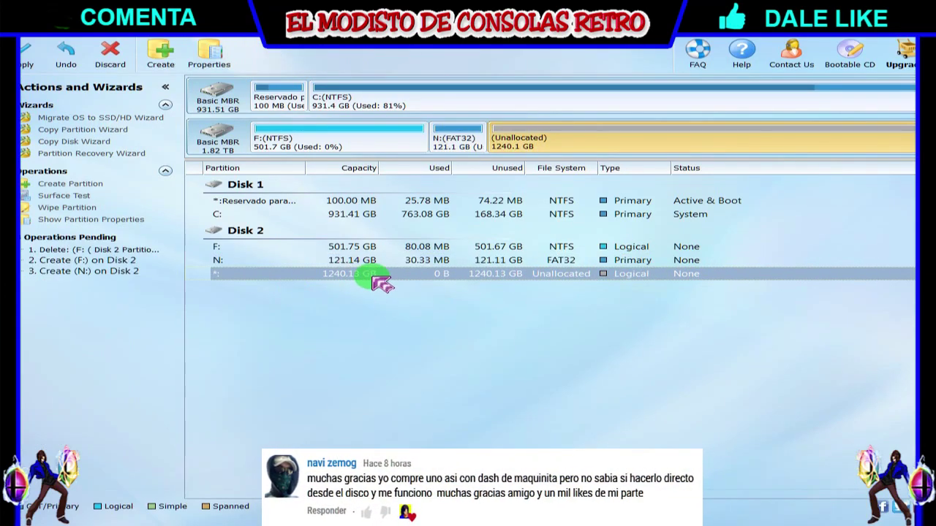
right_click(371, 276)
left_click(388, 281)
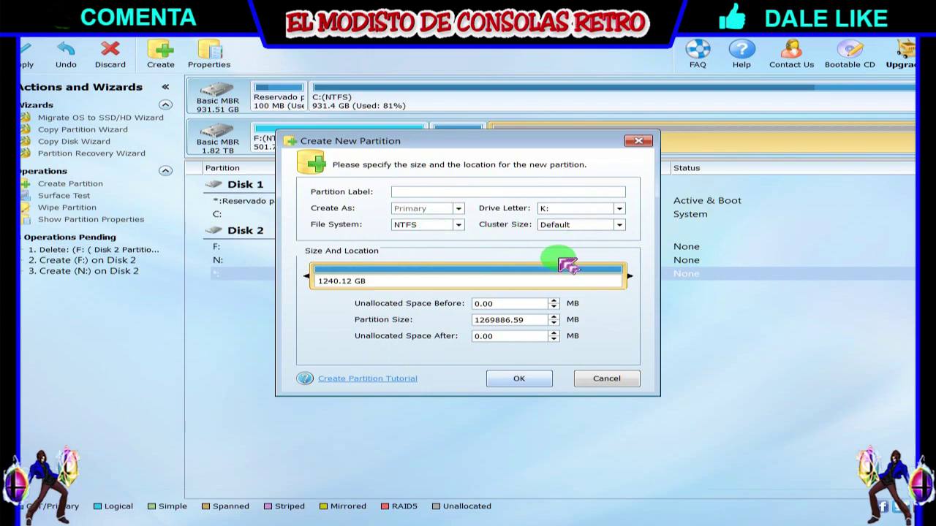
left_click(519, 378)
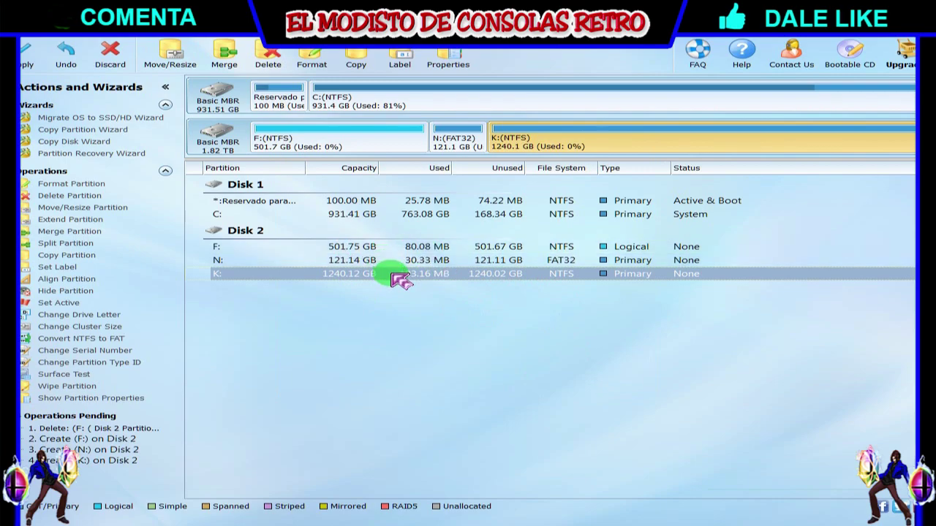
- Apply all pending partition changes and dismiss the completion message
left_click(38, 64)
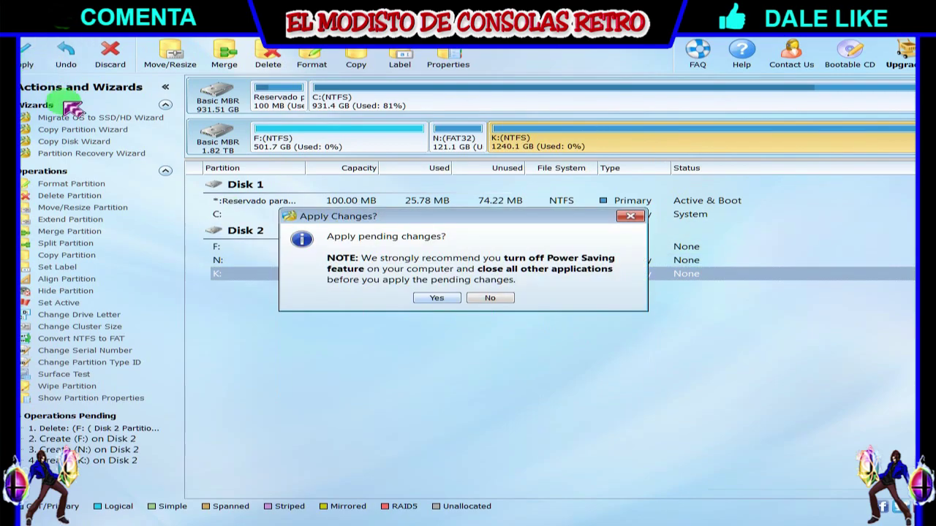
left_click(437, 298)
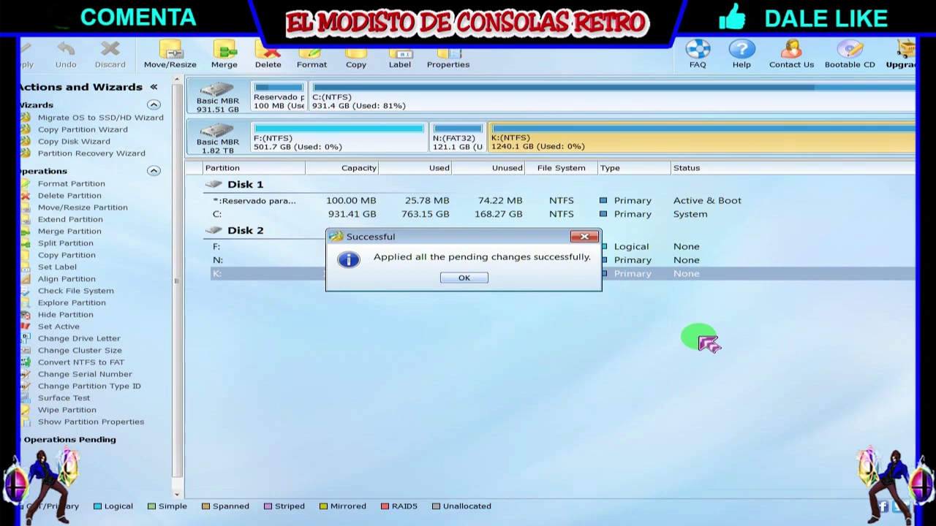
left_click(468, 280)
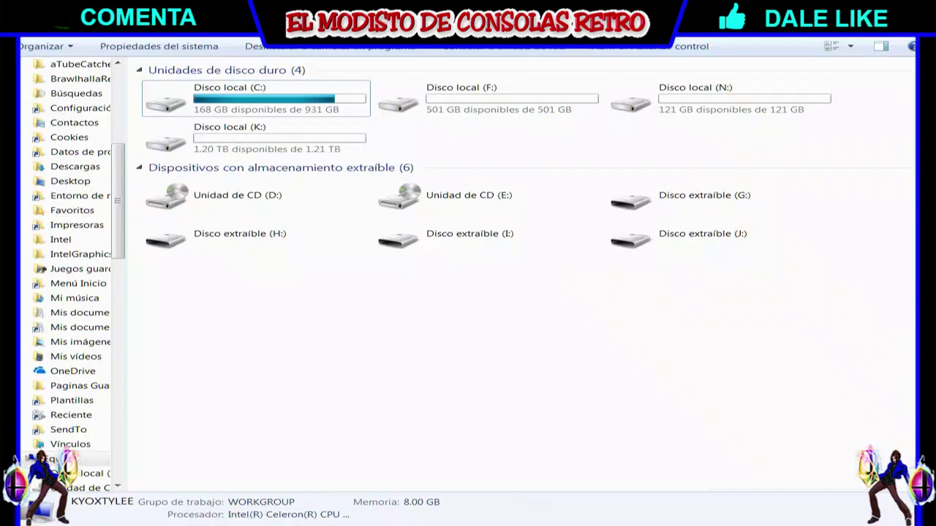
- Switch to Windows Explorer and examine the file system and capacity in the properties of drives F:, N: and K:
left_click(476, 109)
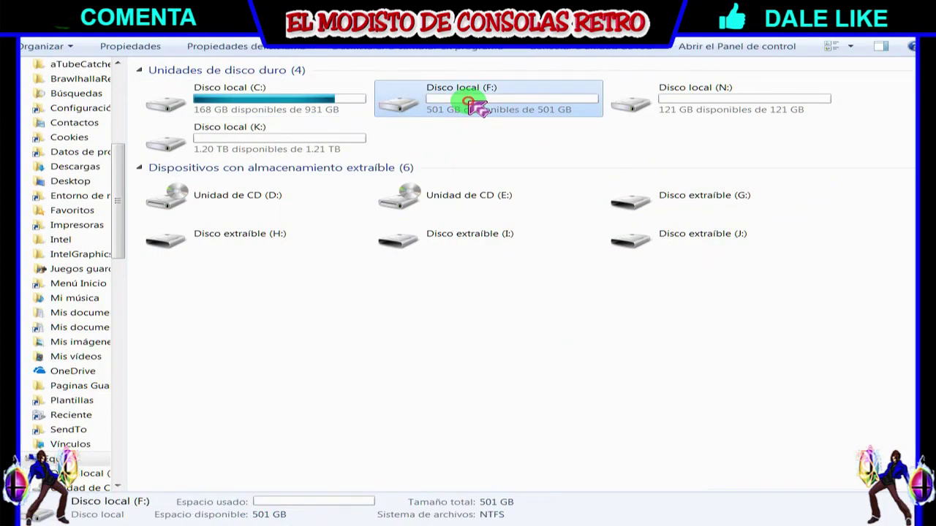
right_click(479, 108)
left_click(525, 345)
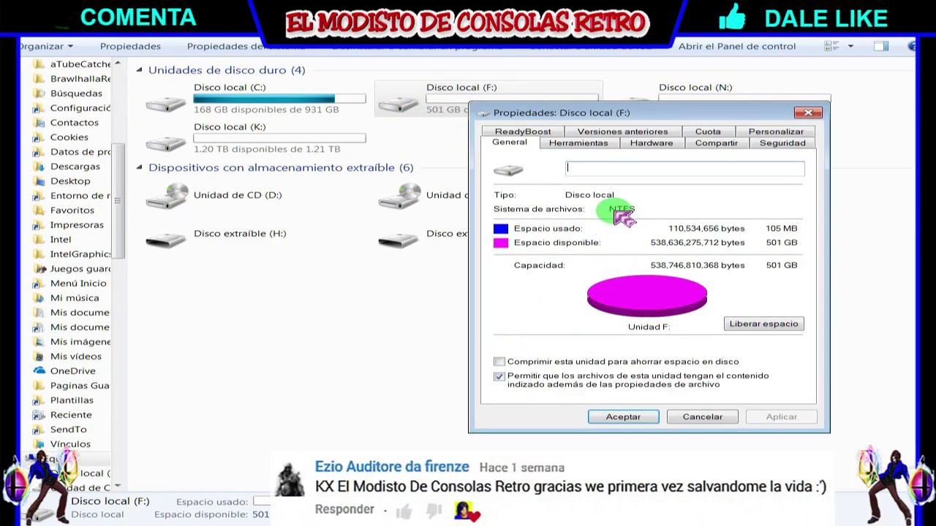
left_click(649, 418)
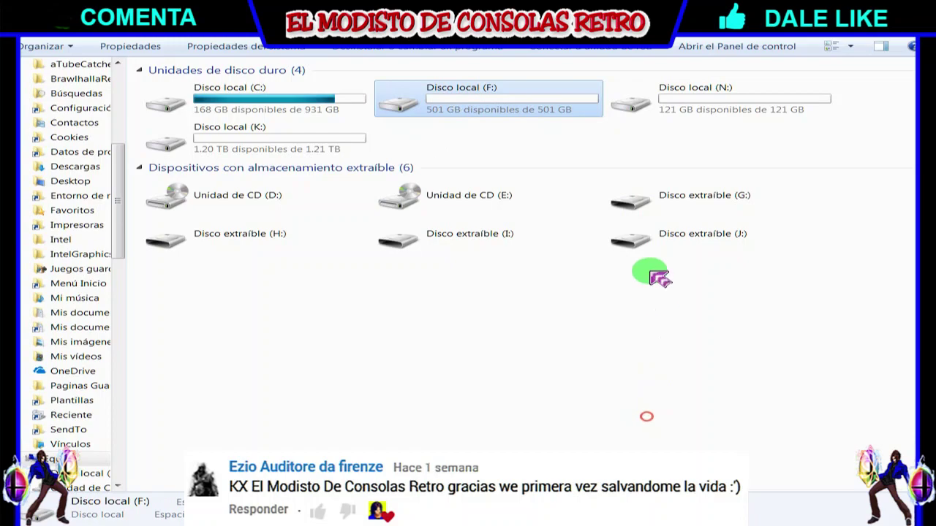
left_click(701, 107)
right_click(700, 107)
left_click(745, 344)
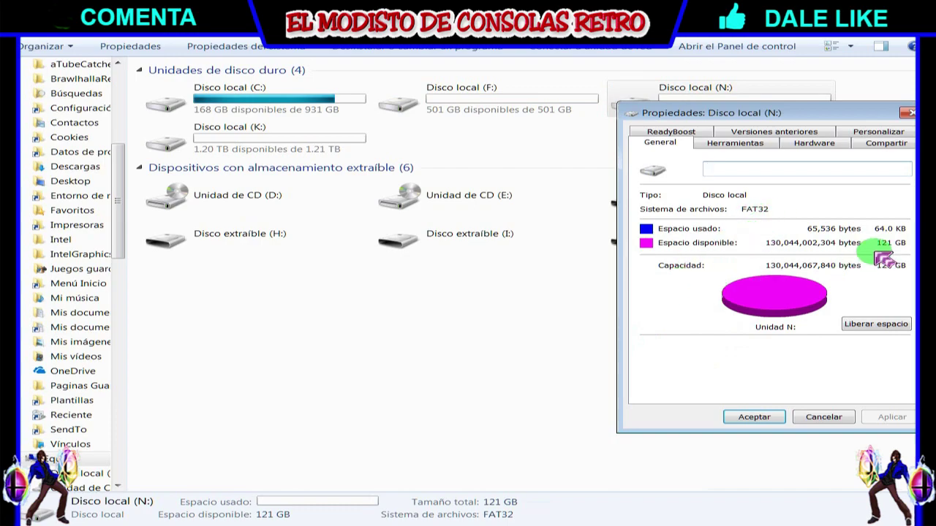
left_click(761, 418)
right_click(369, 141)
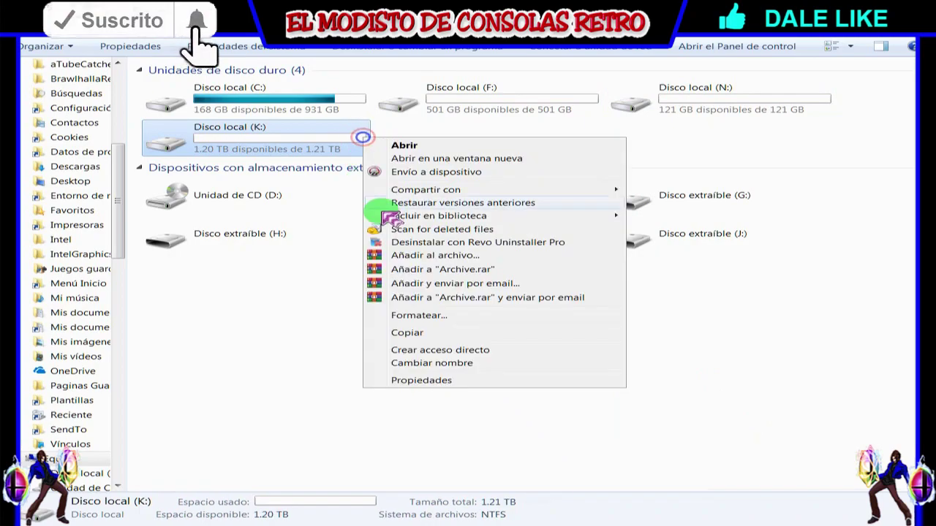
left_click(466, 380)
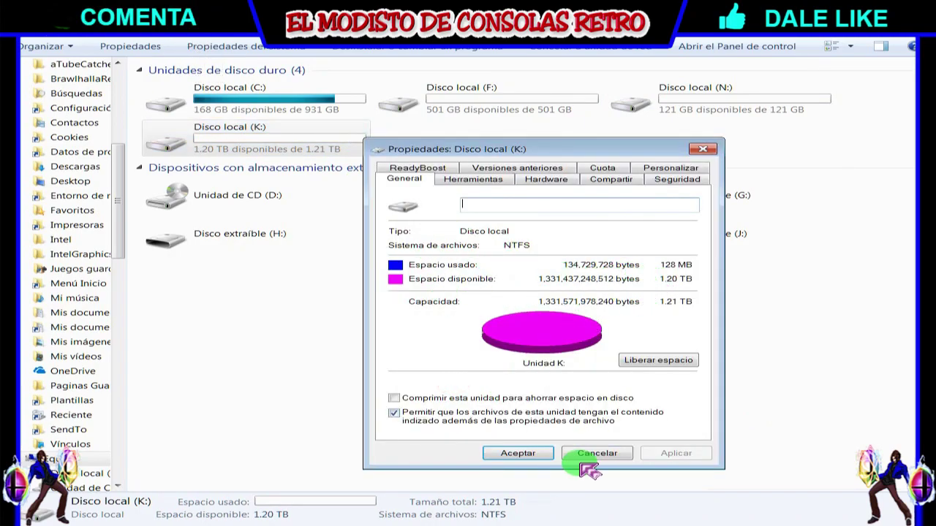
left_click(519, 453)
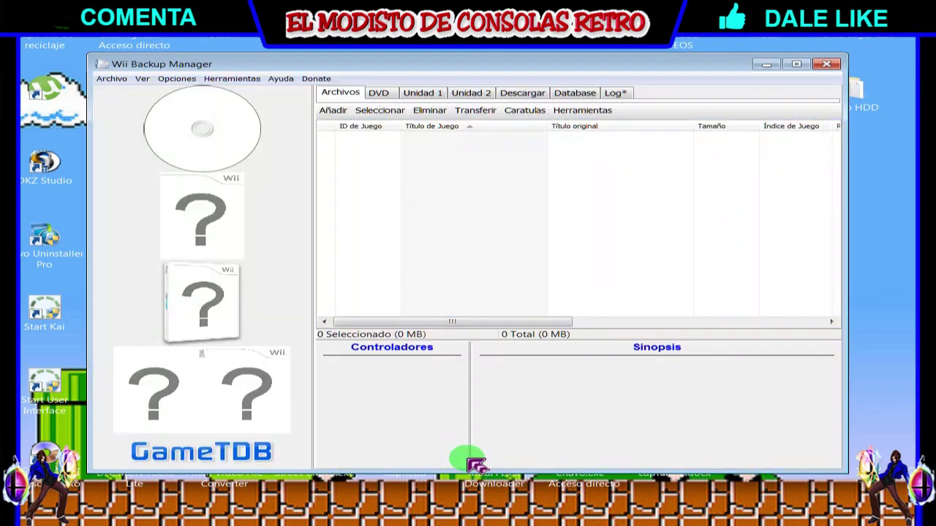
- Switch to Wii Backup Manager, load drive F: as Unidad 1 and decline creating a WBFS directory
left_click(420, 94)
left_click(434, 111)
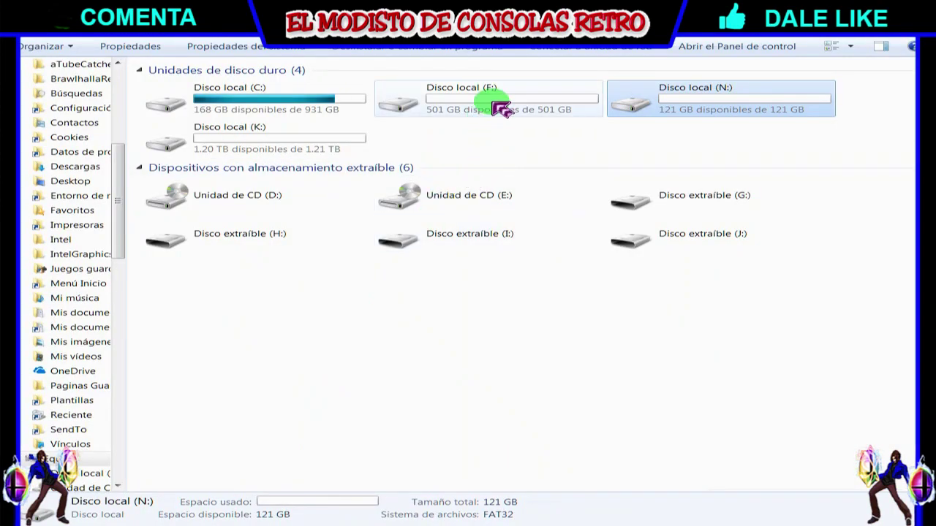
left_click(501, 108)
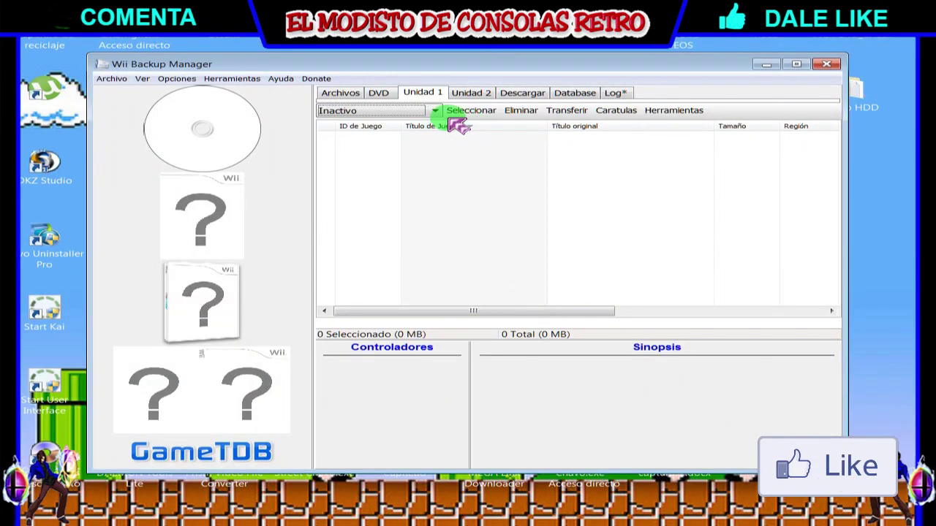
left_click(407, 111)
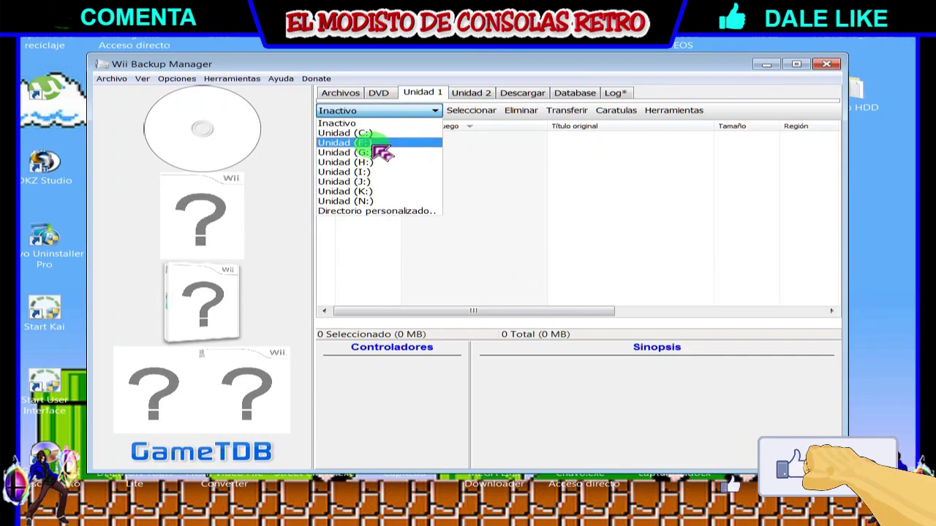
left_click(381, 143)
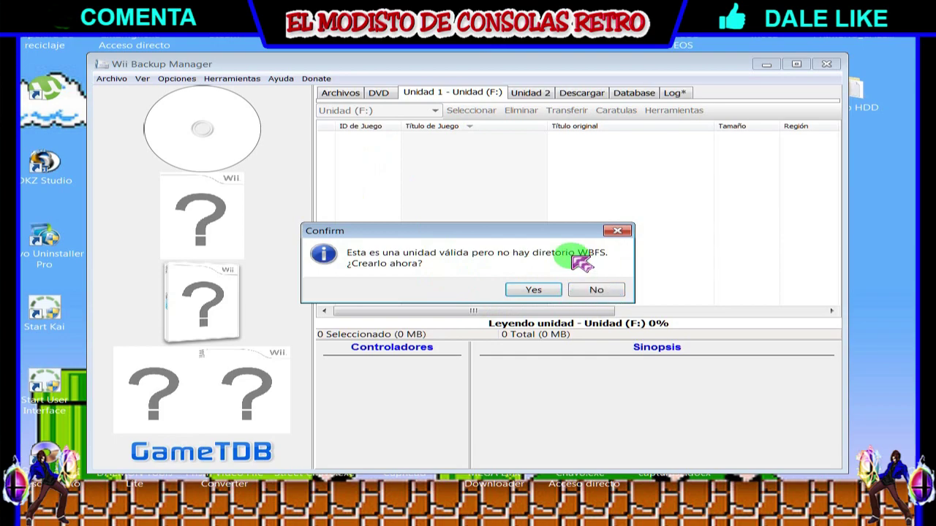
left_click(592, 290)
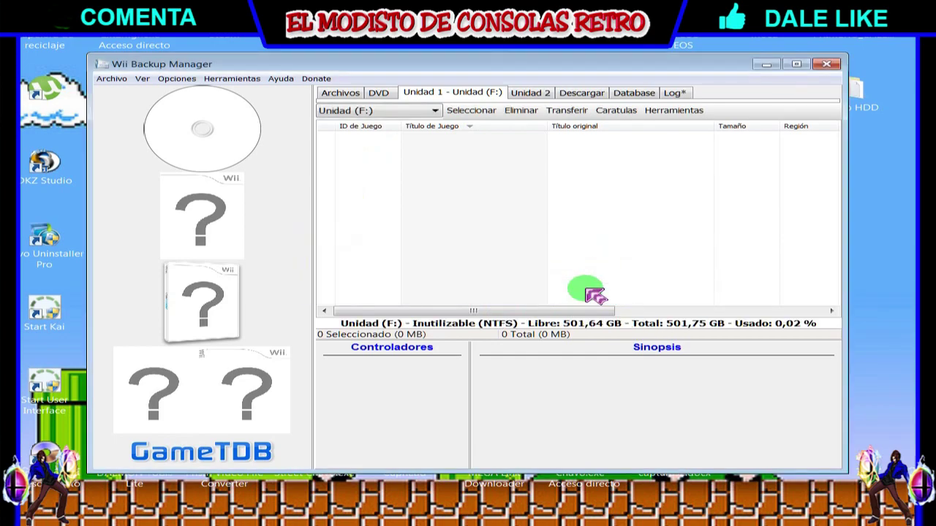
- Examine the drive formatting options for F: and close them without formatting
left_click(231, 79)
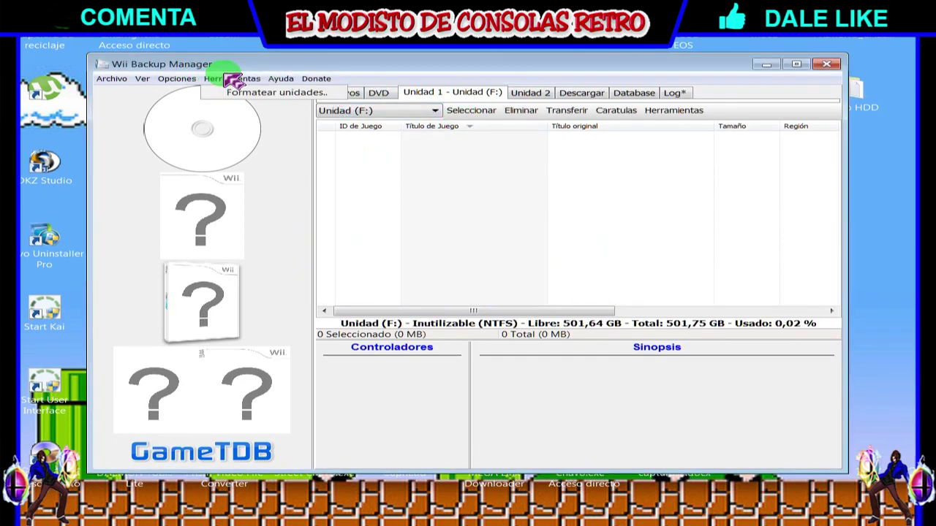
left_click(268, 95)
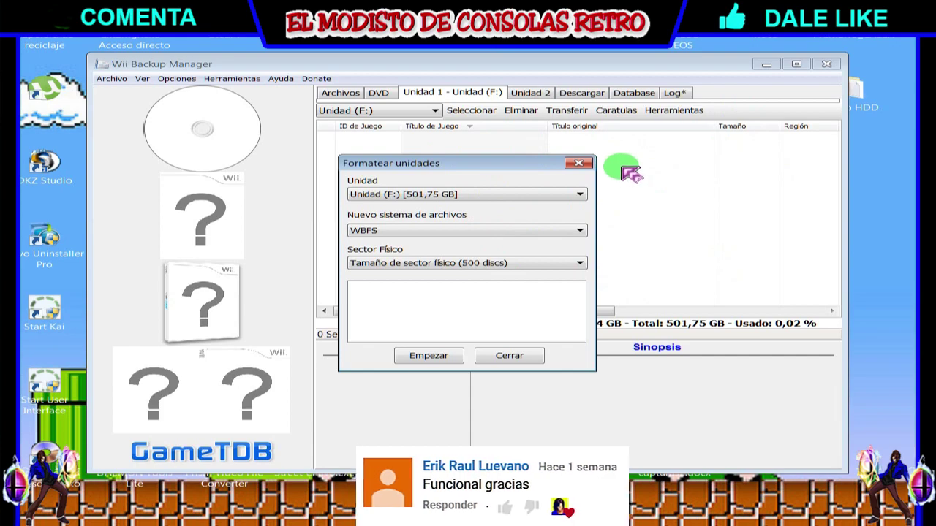
left_click(578, 163)
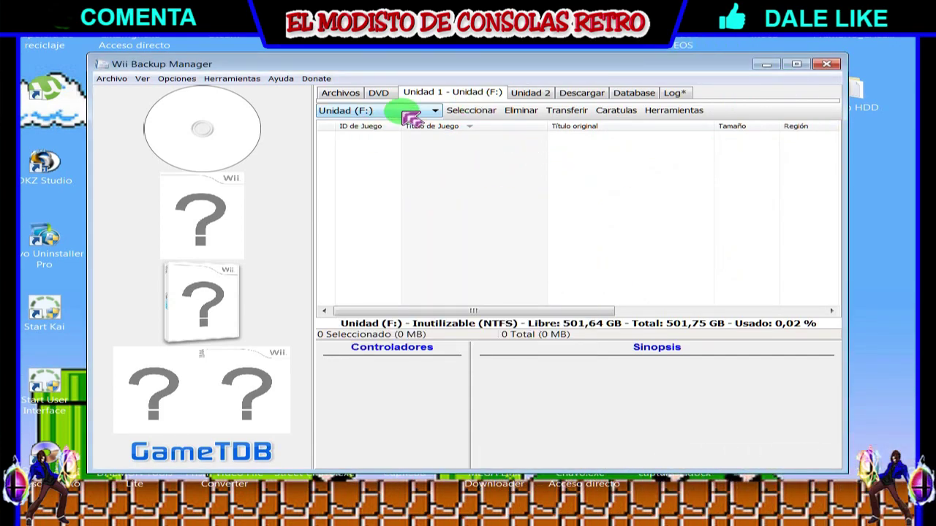
- Reload drive F: as Unidad 1, creating its WBFS directory, and check for the wbfs folder on F: in Windows Explorer
left_click(412, 114)
left_click(403, 144)
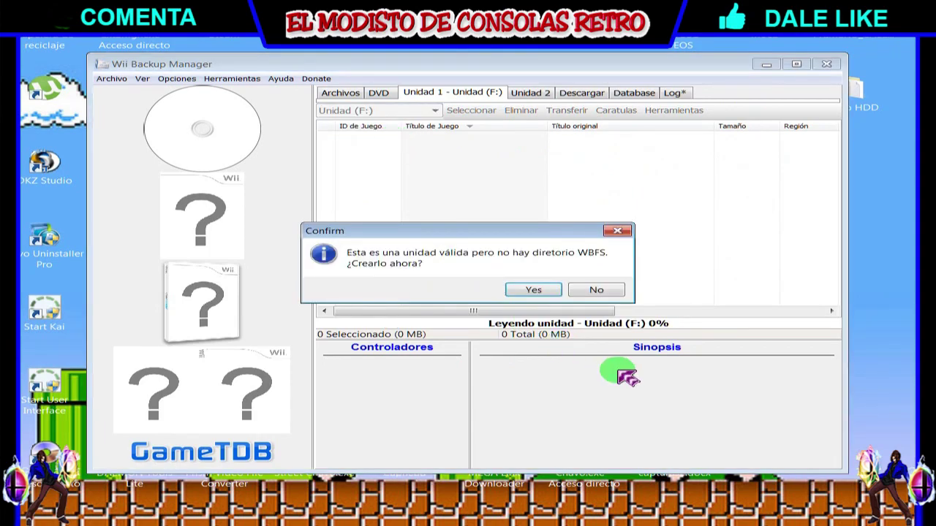
left_click(534, 290)
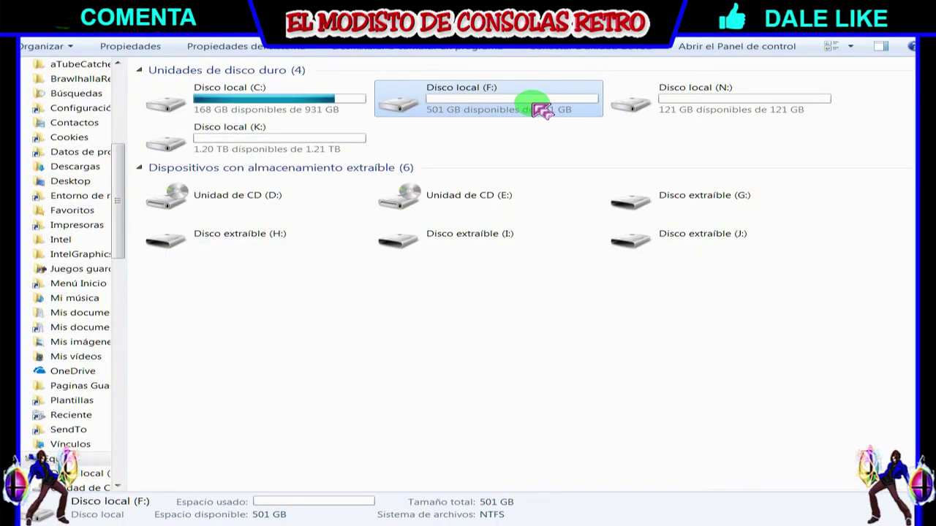
double_click(483, 105)
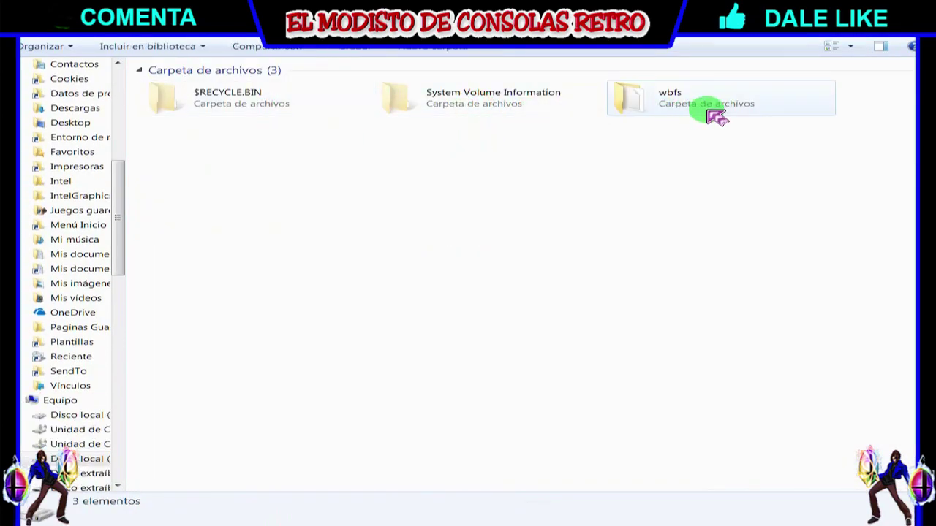
left_click(656, 107)
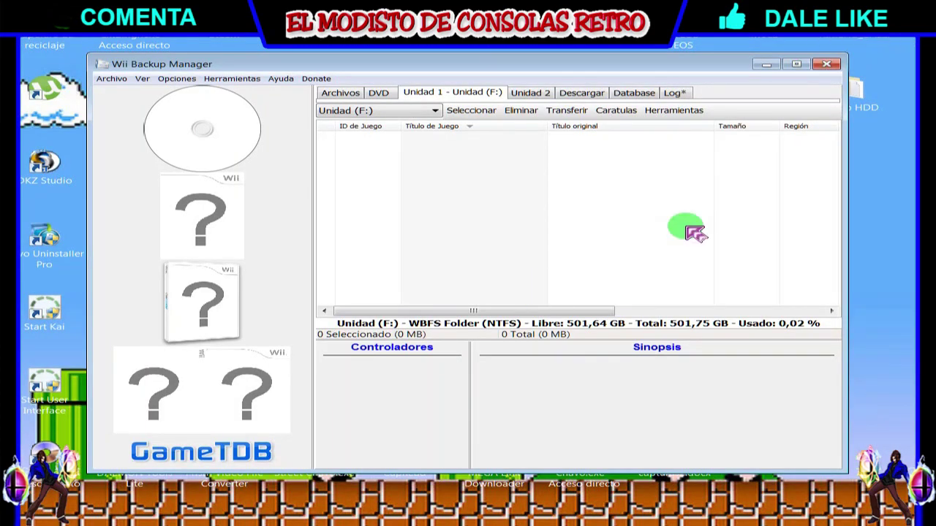
- In Wii Backup Manager, add the game file R3BE8P.wbfs from the Samba Amigo folder to the Archivos list
left_click(341, 93)
left_click(332, 110)
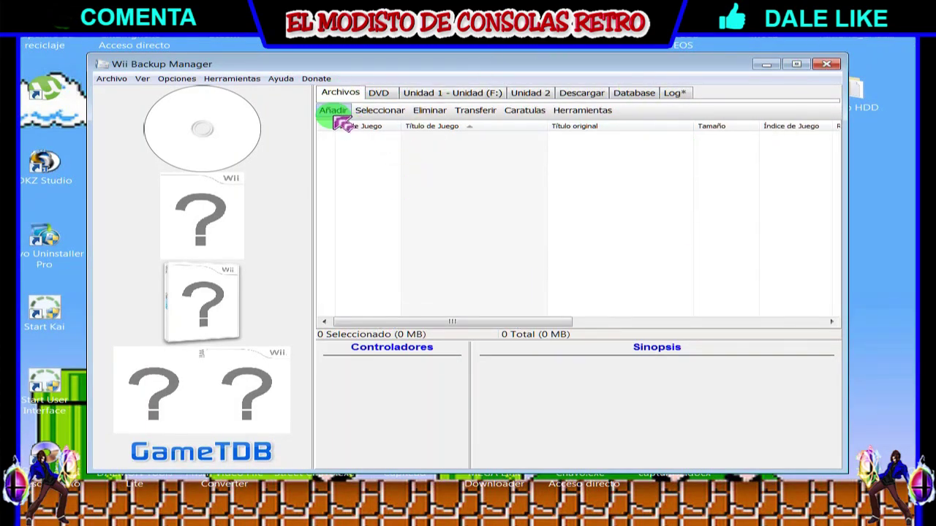
left_click(371, 129)
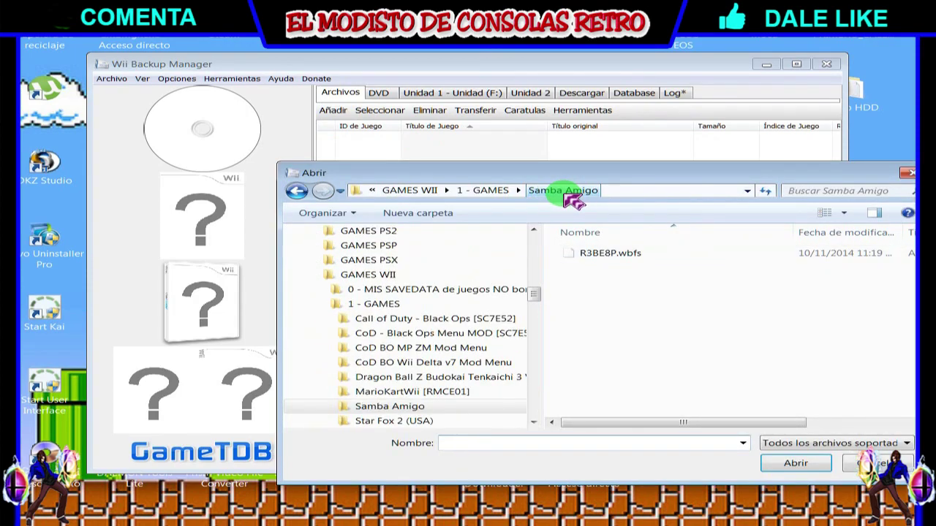
left_click(606, 253)
left_click(793, 464)
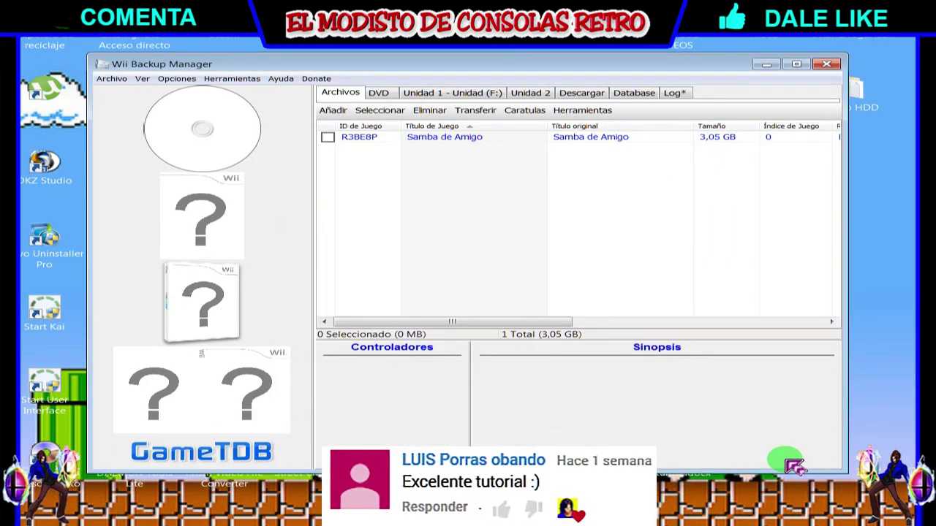
- Transfer the Samba de Amigo game to Unidad 1 and select it in the game list of drive F:
left_click(327, 136)
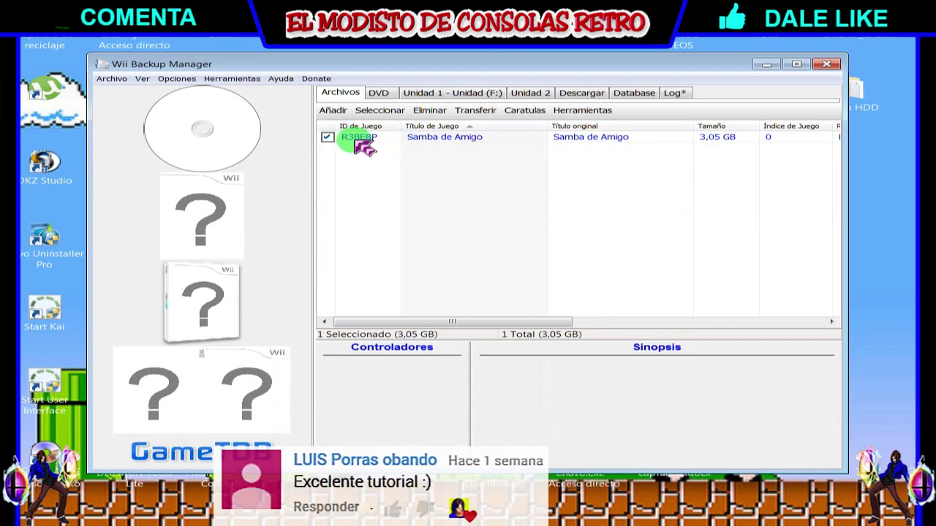
left_click(482, 117)
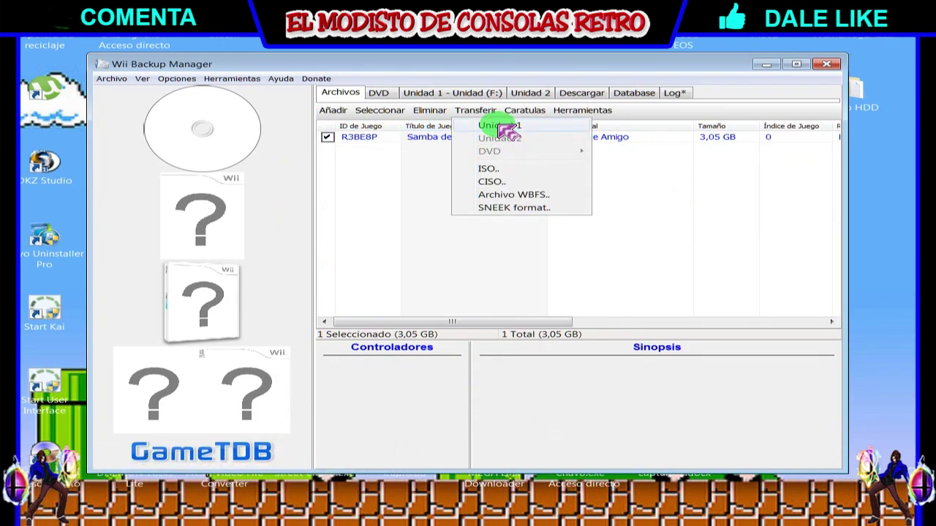
left_click(504, 127)
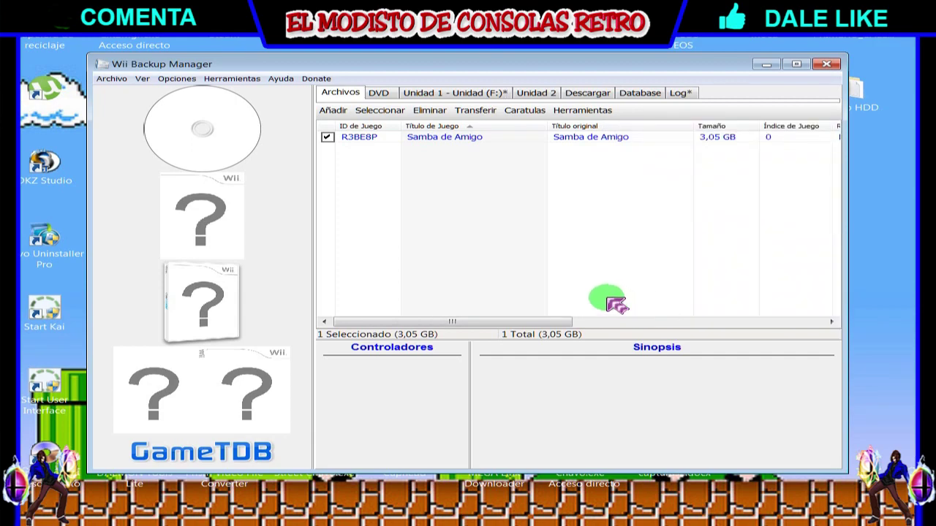
left_click(452, 95)
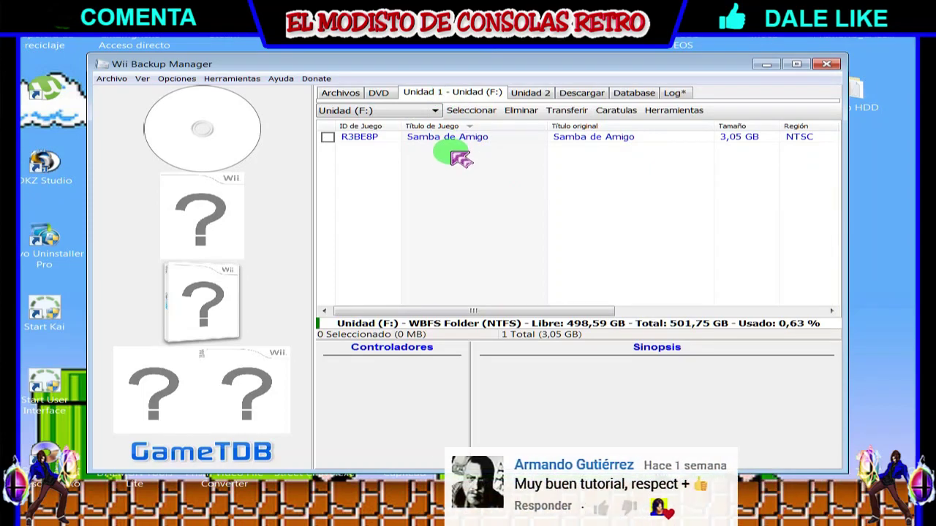
left_click(363, 137)
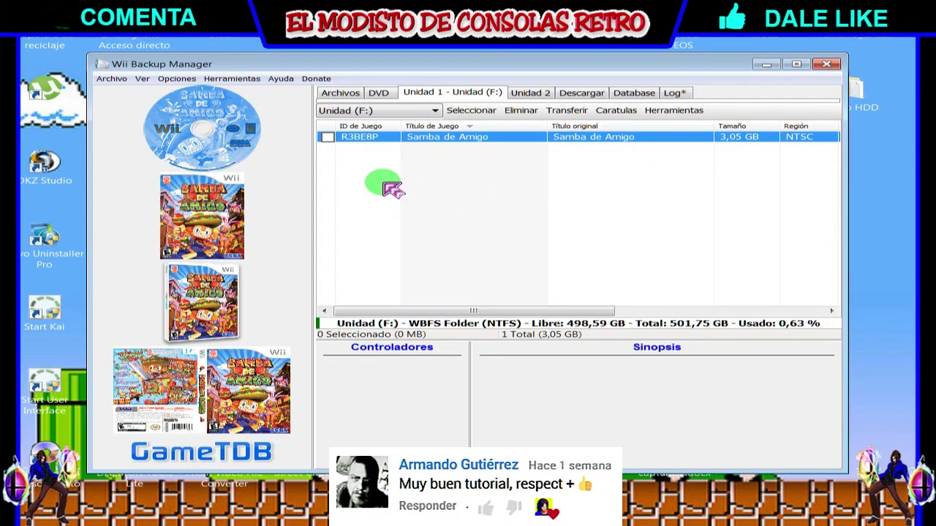
- View the available interface languages without changing the current one
left_click(184, 77)
mouse_move(218, 104)
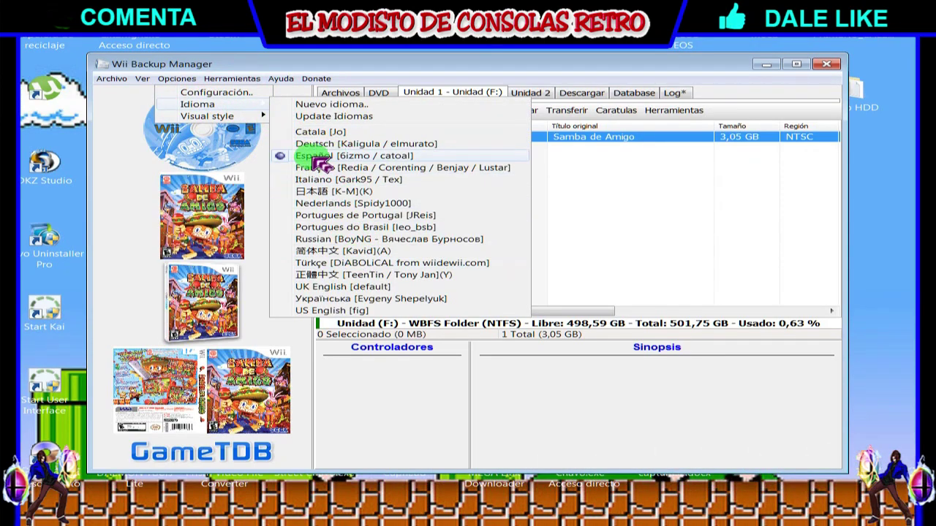
left_click(619, 222)
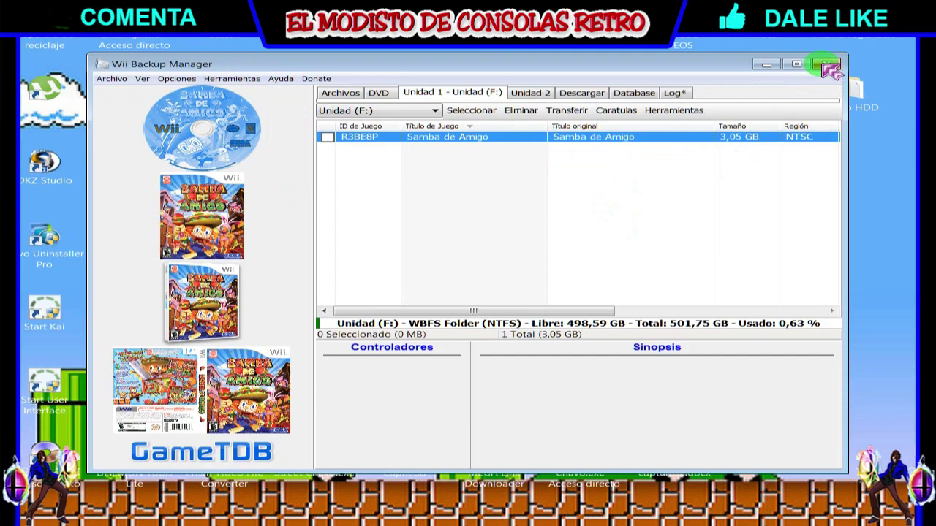
- Exit Wii Backup Manager and check the Samba de Amigo folder inside wbfs on drive F: in Windows Explorer
left_click(111, 79)
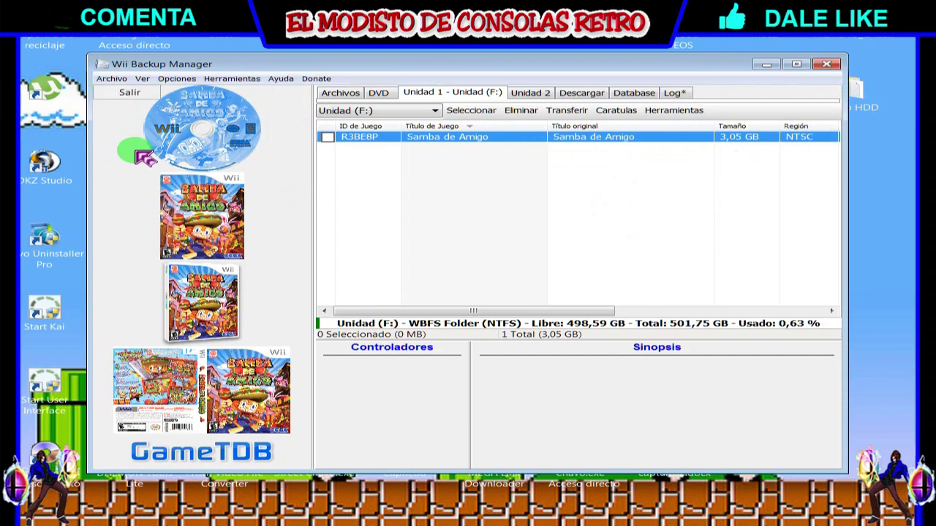
left_click(120, 94)
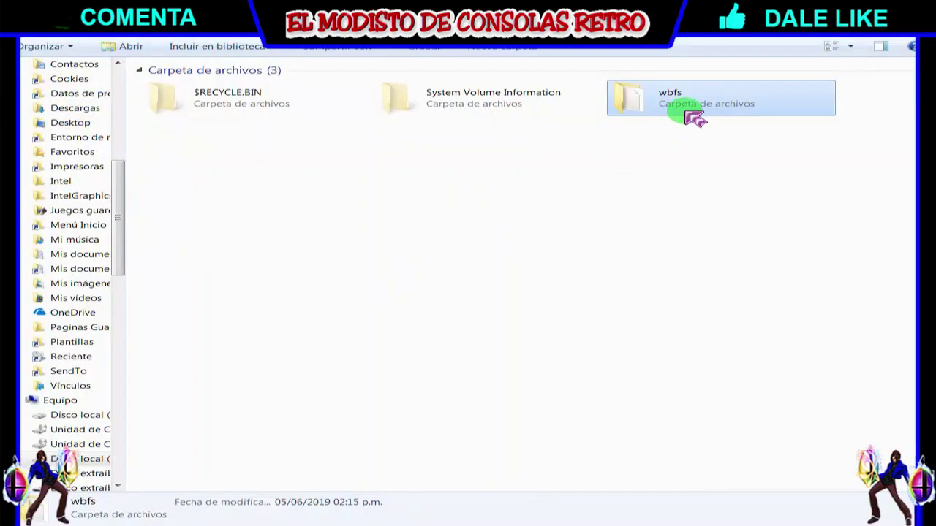
double_click(685, 111)
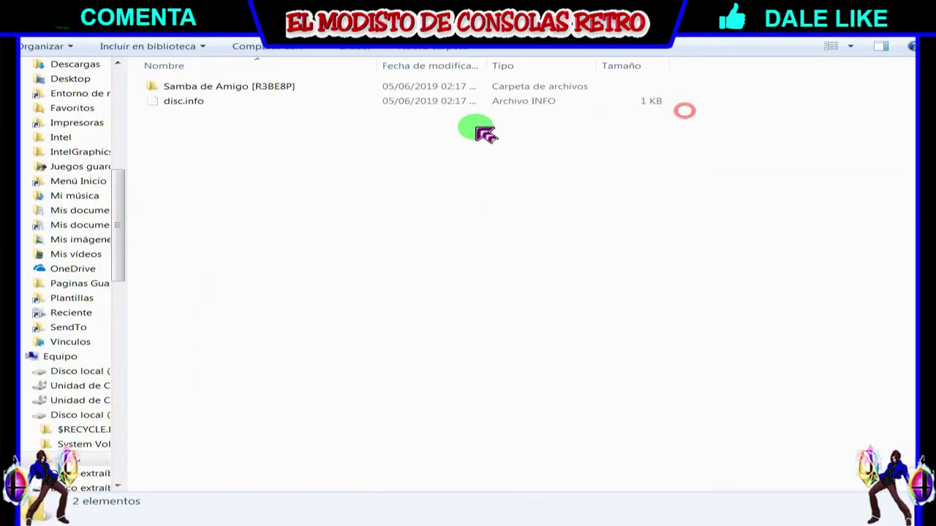
double_click(247, 85)
key("BackSpace")
key("BackSpace")
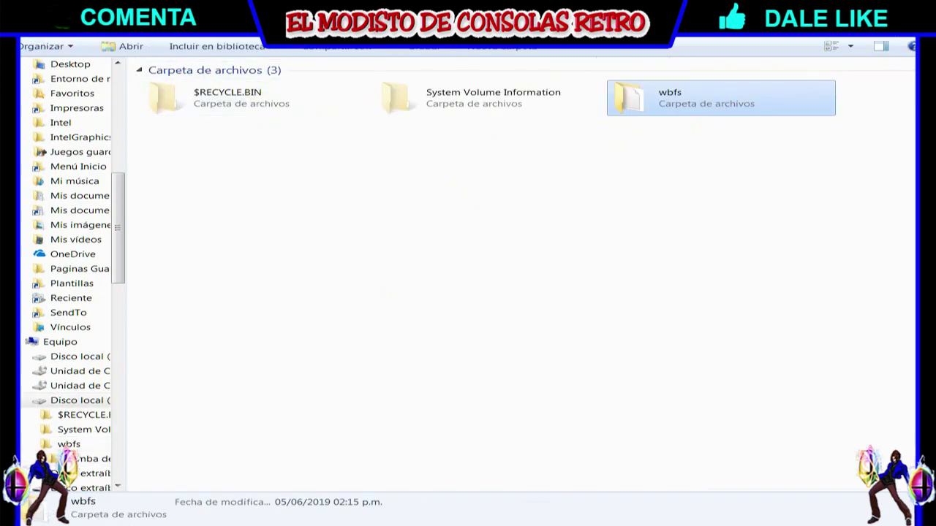
- Open drive N: and, in a second Explorer window, the Games USB Nintendont folder inside GAMES GC of Juegos guardados
key("BackSpace")
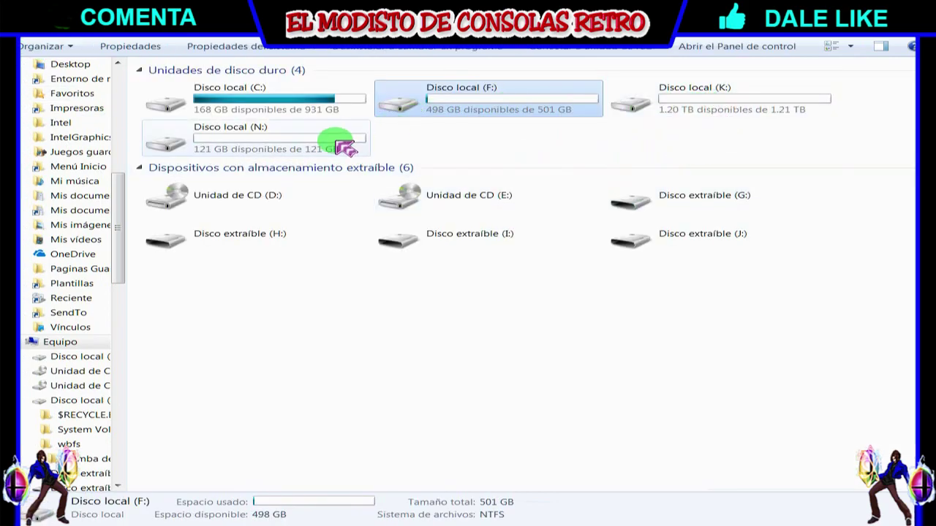
double_click(290, 151)
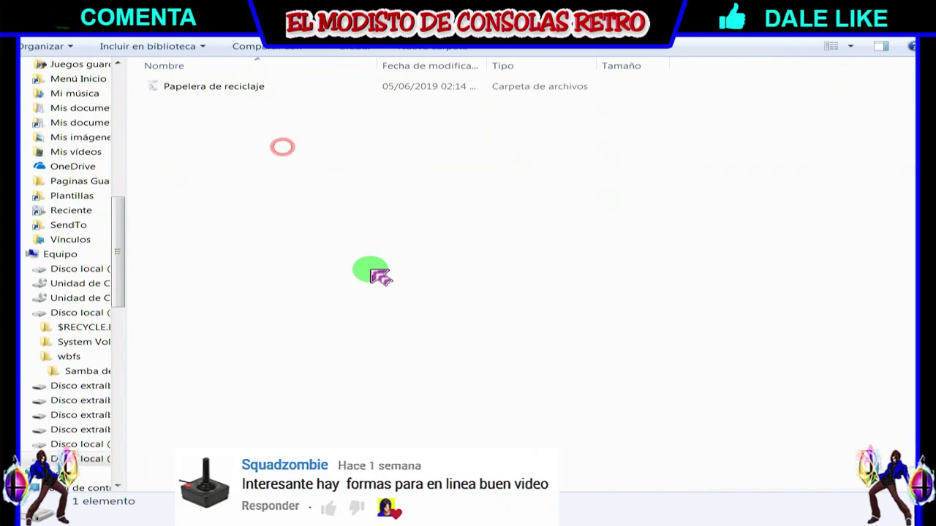
key("super")
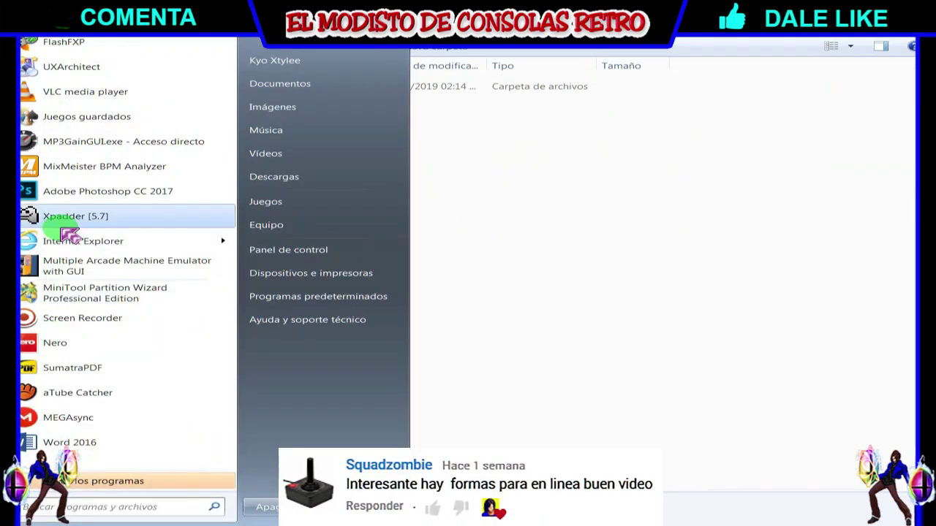
left_click(101, 111)
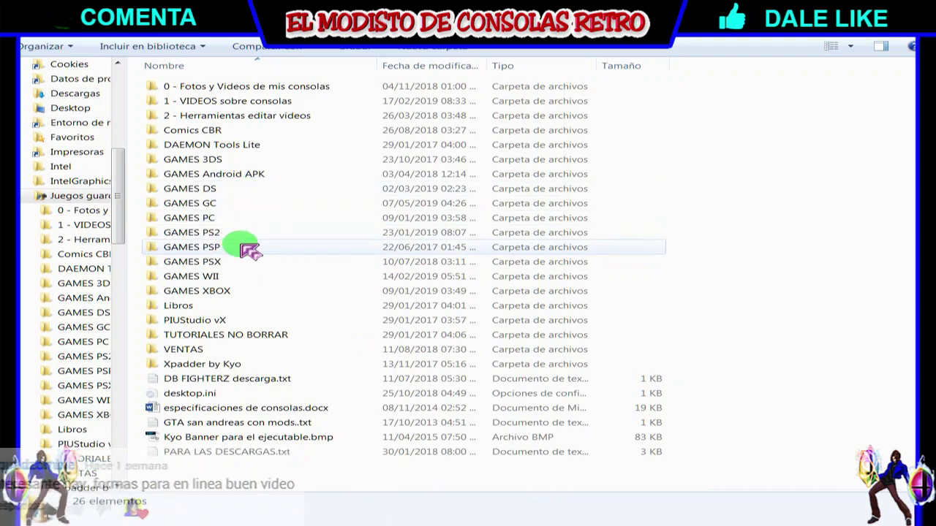
left_click(231, 203)
double_click(231, 203)
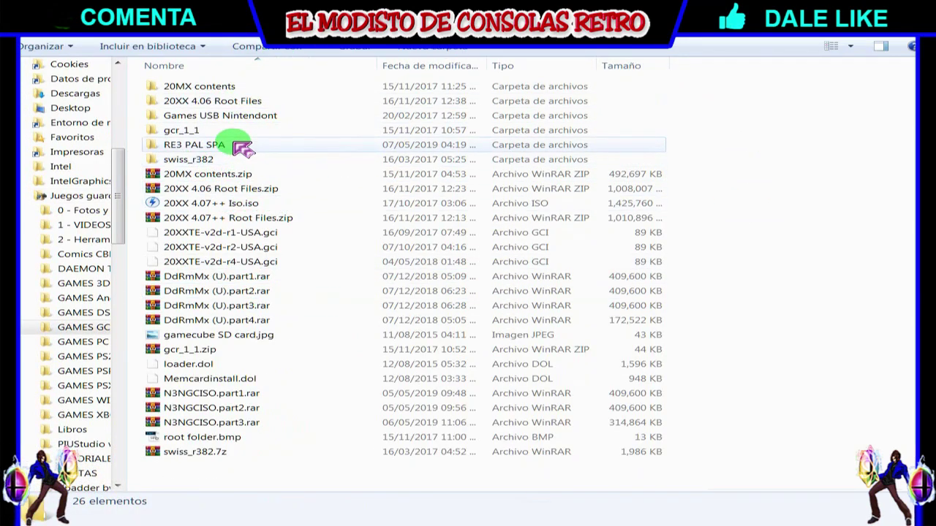
double_click(278, 115)
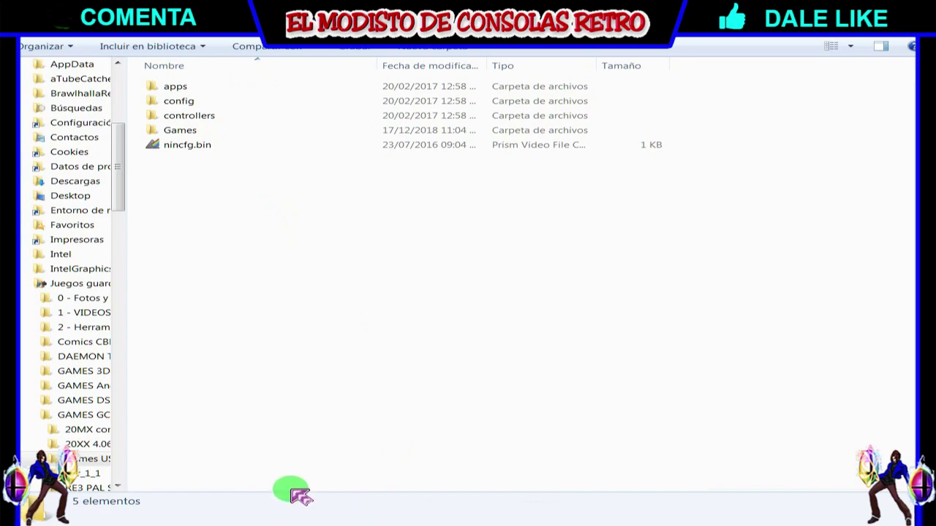
- Create a folder named Games in the root of drive N: and open it
right_click(269, 204)
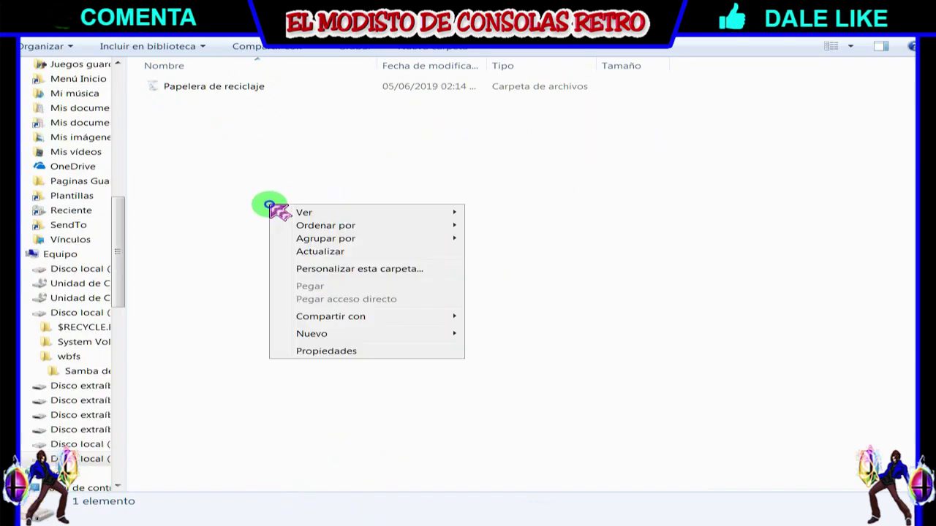
mouse_move(317, 339)
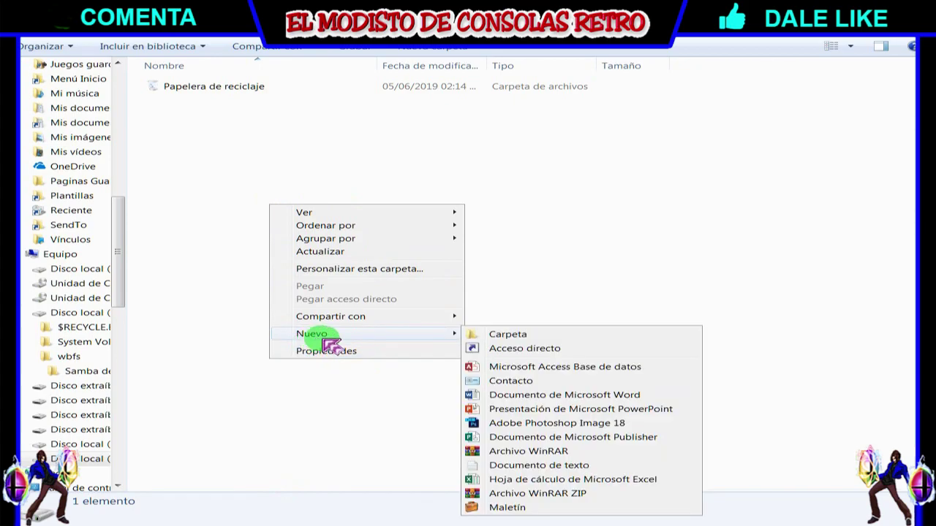
left_click(497, 336)
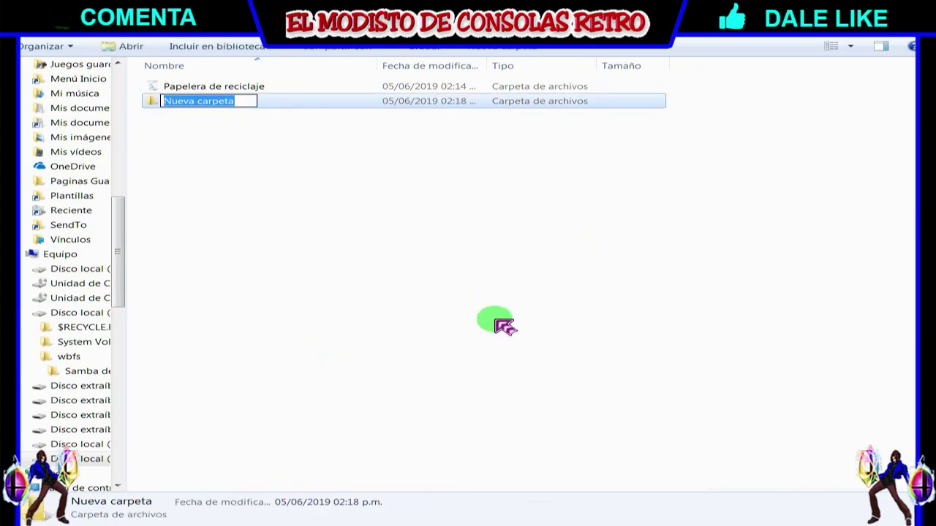
type("G")
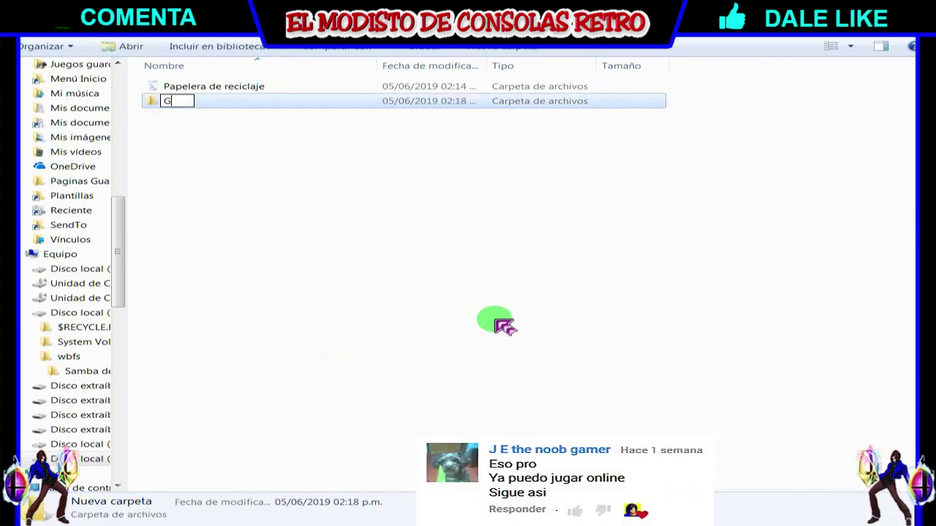
type("ames")
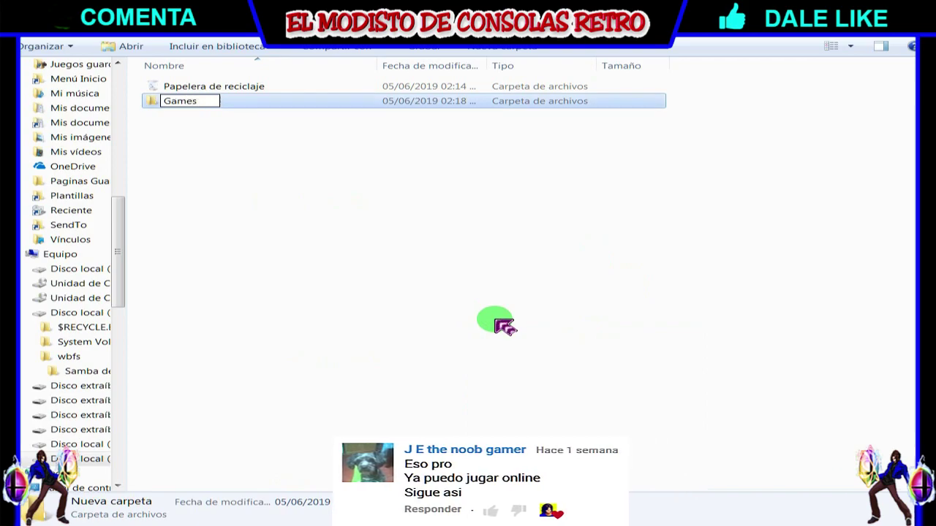
left_click(494, 319)
double_click(291, 103)
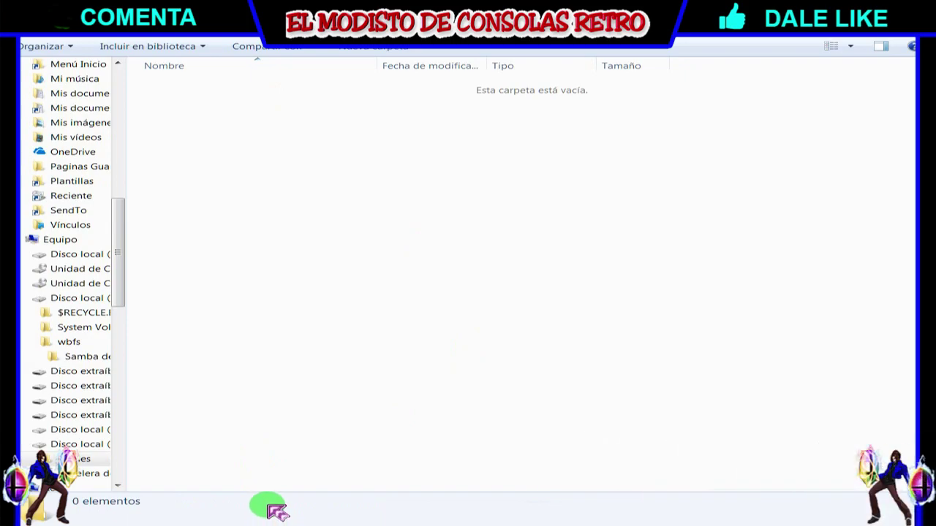
- In the Games folder of Games USB Nintendont, examine the contents of the Capcom vs SNK 2 folder
key("alt+Left")
double_click(183, 134)
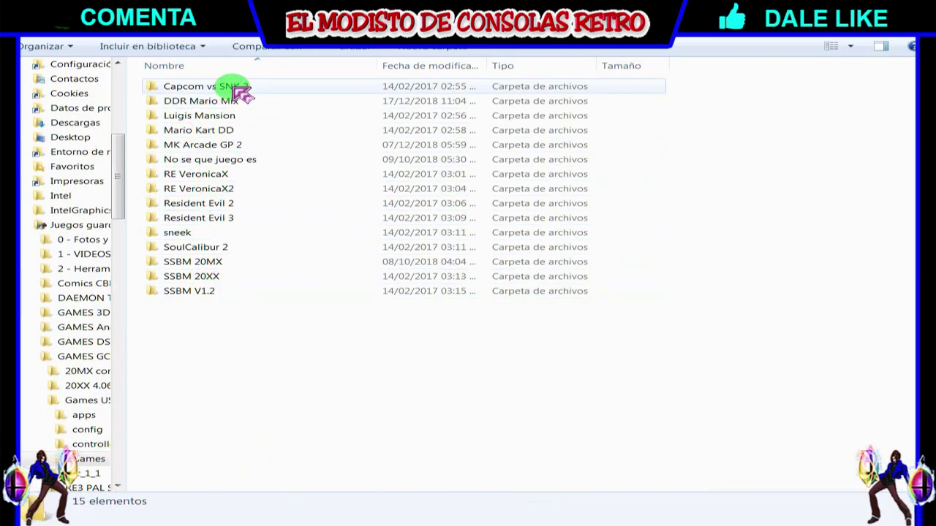
left_click(234, 86)
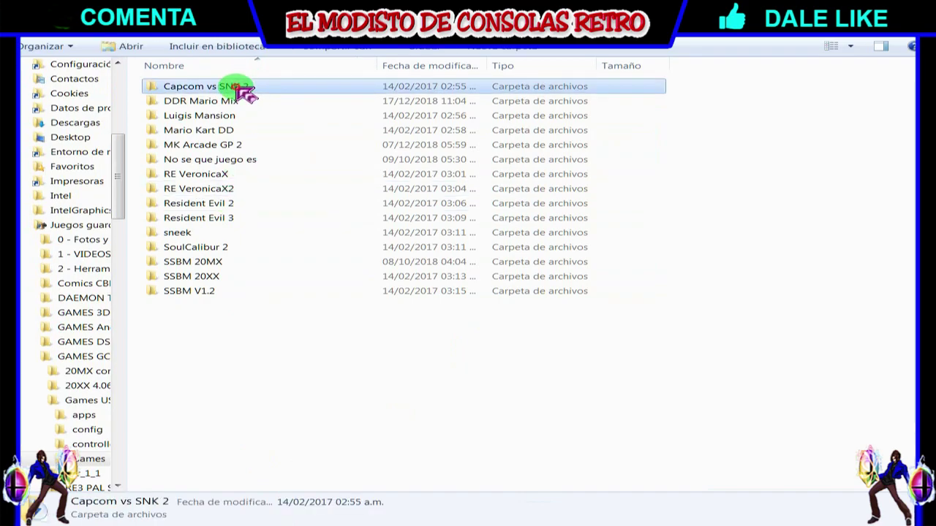
double_click(234, 86)
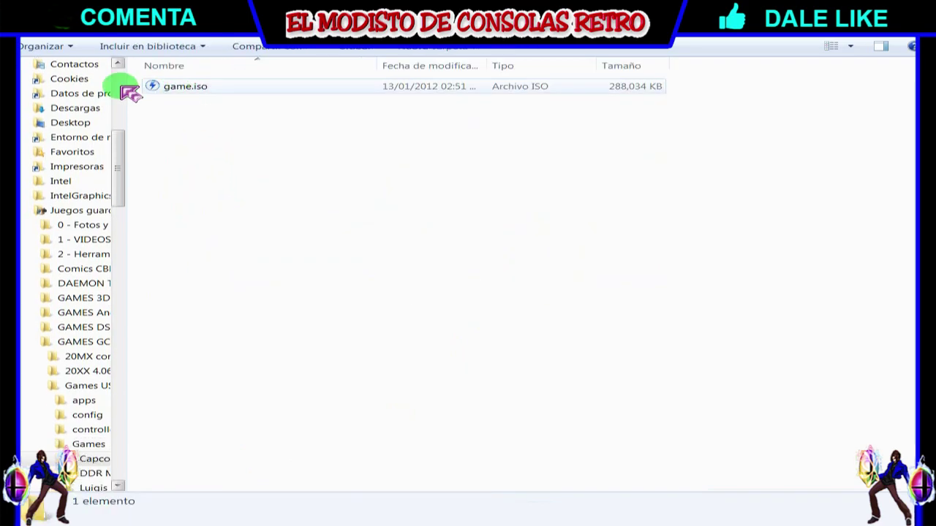
key("BackSpace")
- Copy the Capcom vs SNK 2 folder into the Games folder on drive N:
right_click(205, 85)
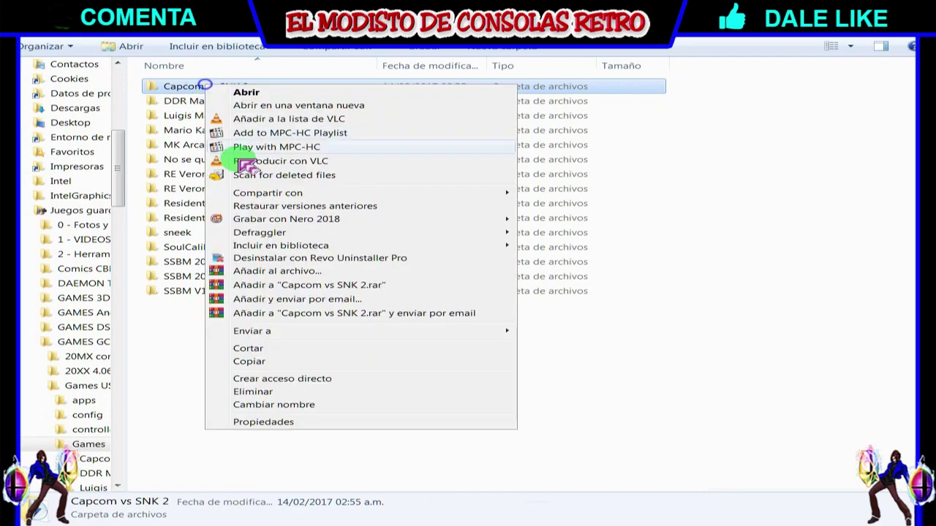
left_click(268, 363)
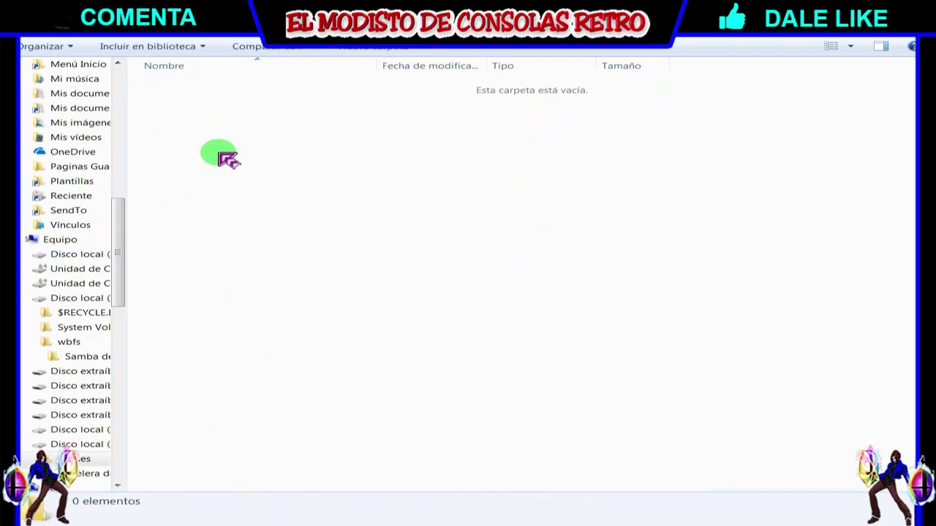
right_click(219, 153)
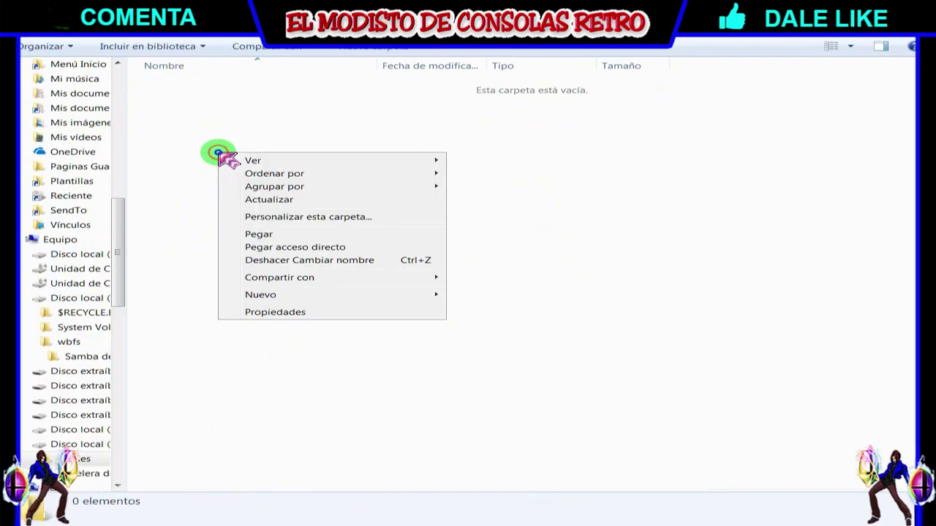
left_click(262, 234)
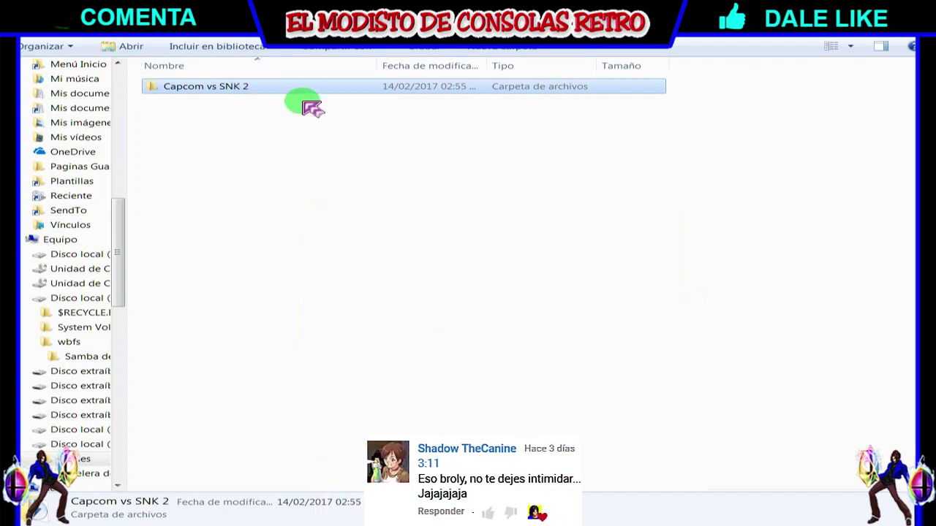
- Copy apps, config, controllers and nincfg.bin, without Games, from Games USB Nintendont to the root of drive N: and refresh the file list
left_click(77, 444)
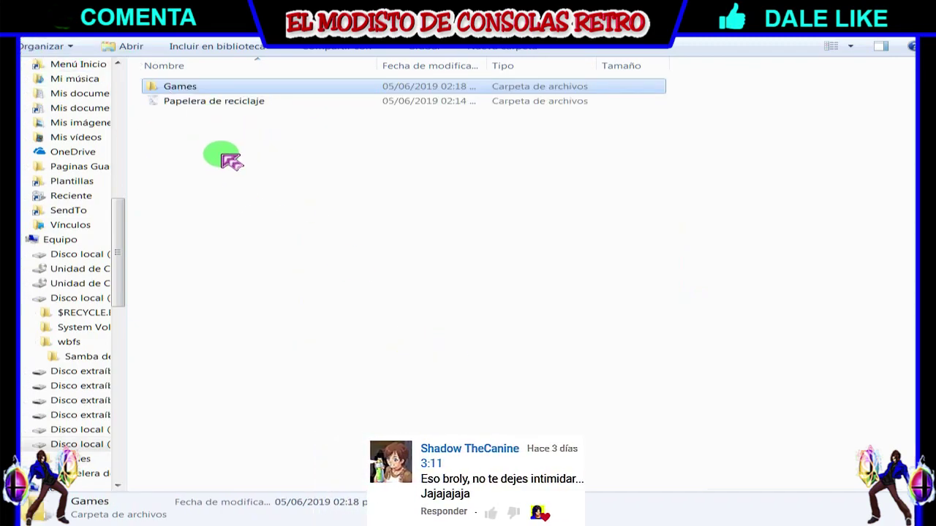
double_click(153, 85)
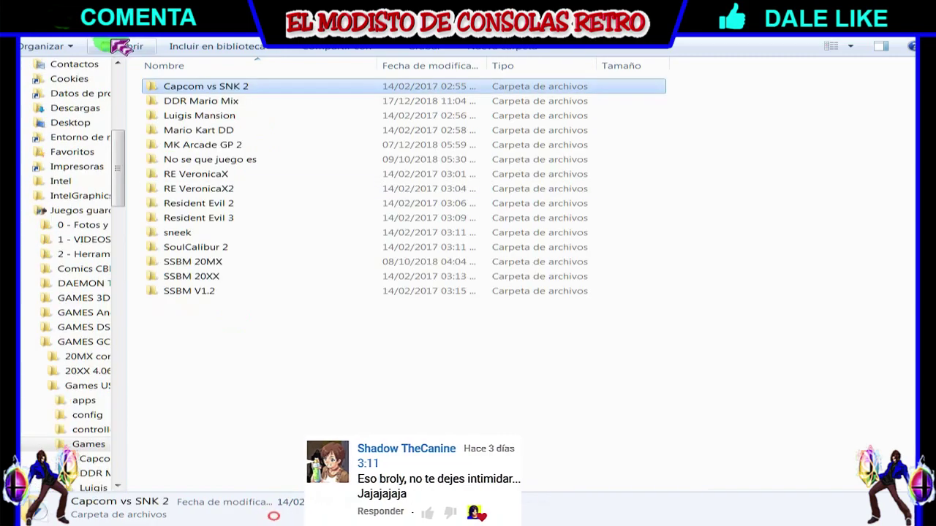
key("alt+Up")
left_click_drag(243, 213, 226, 120)
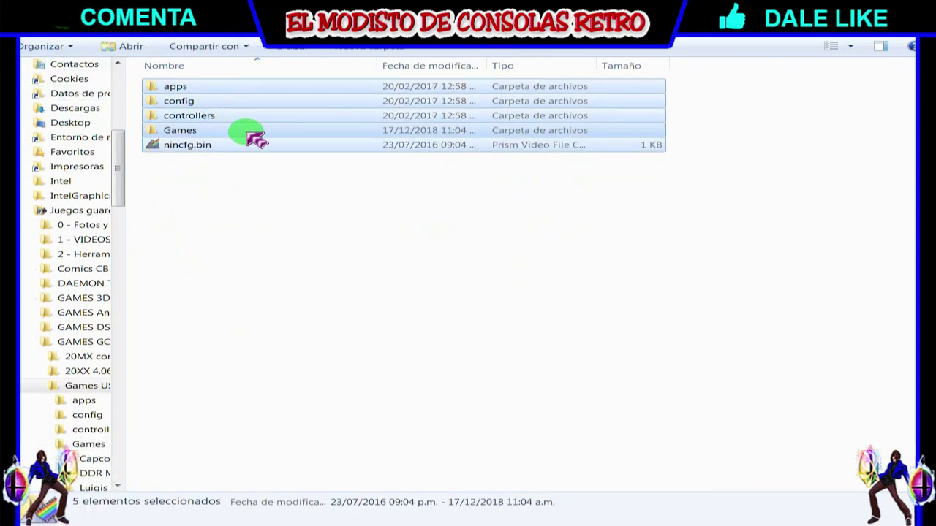
left_click(247, 133, "ctrl")
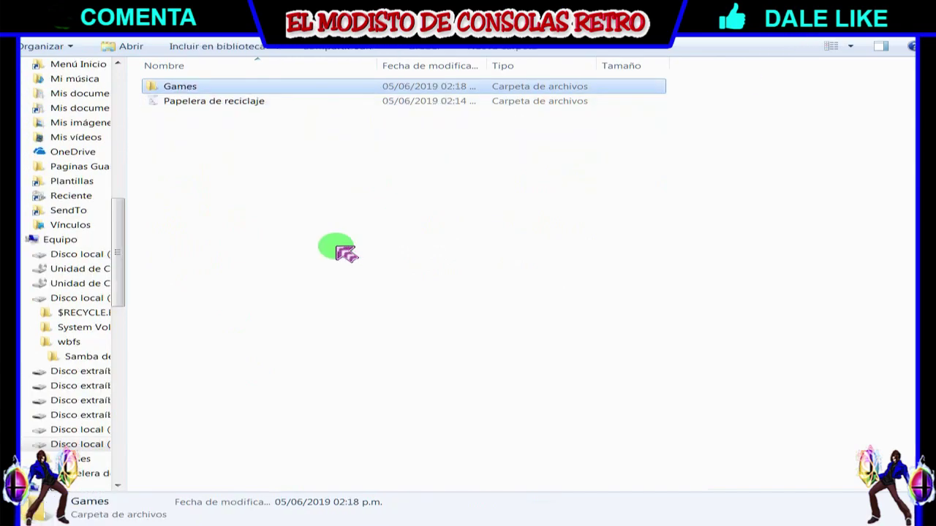
left_click(336, 249)
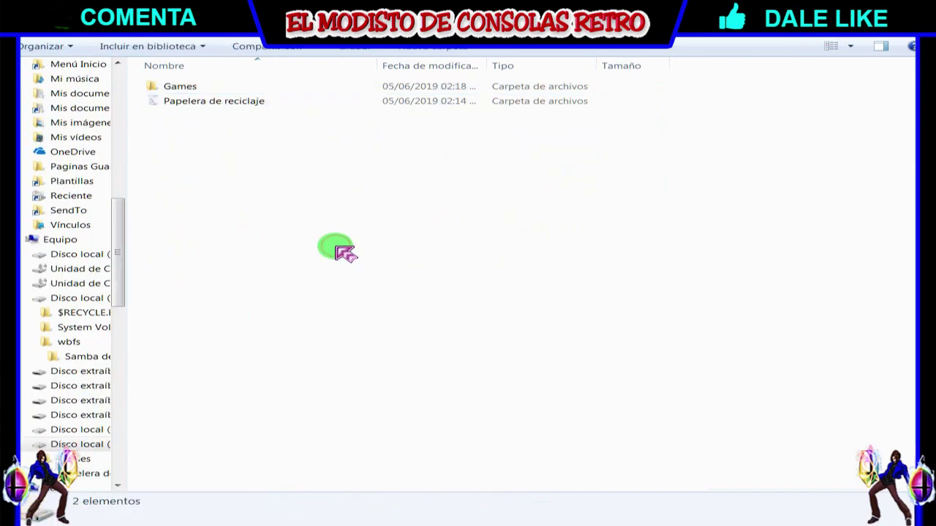
key("ctrl+v")
left_click(464, 324)
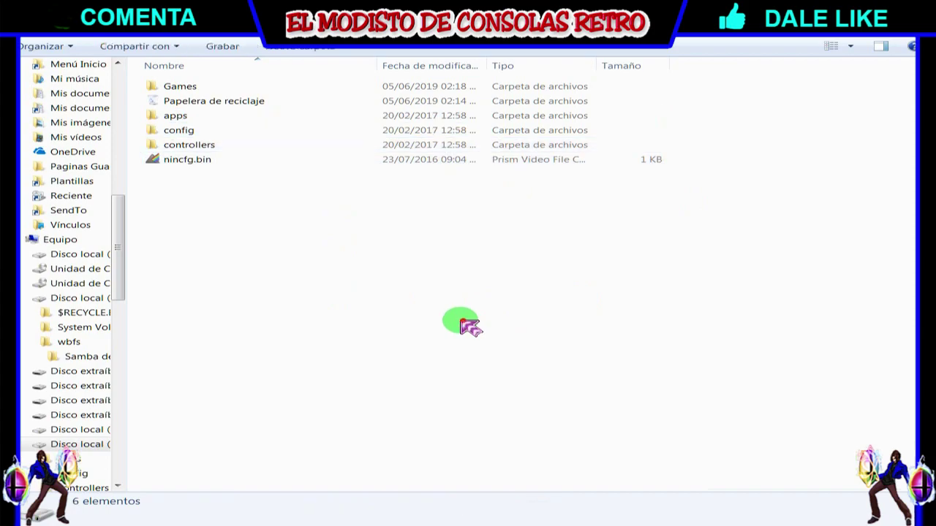
right_click(458, 320)
left_click(539, 367)
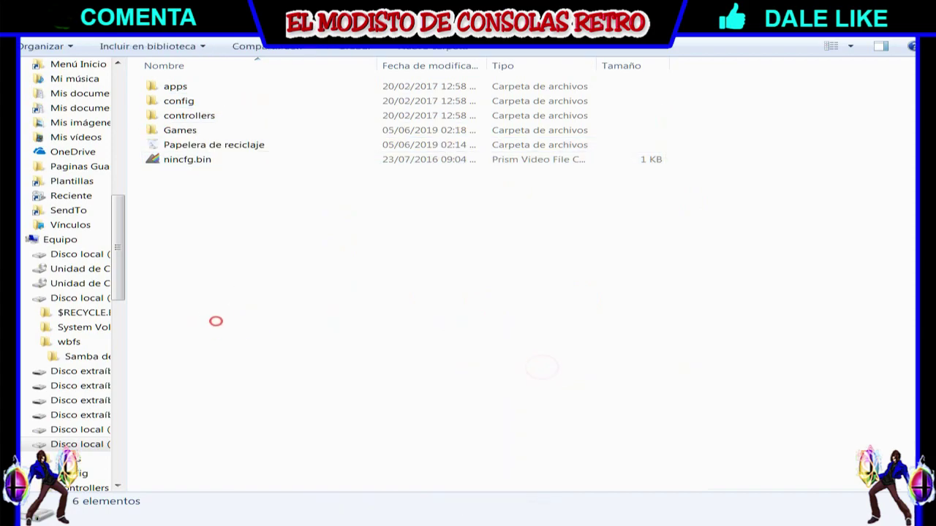
- Review the wbfs folder on drive F: and the root contents of drive N:
key("alt+Up")
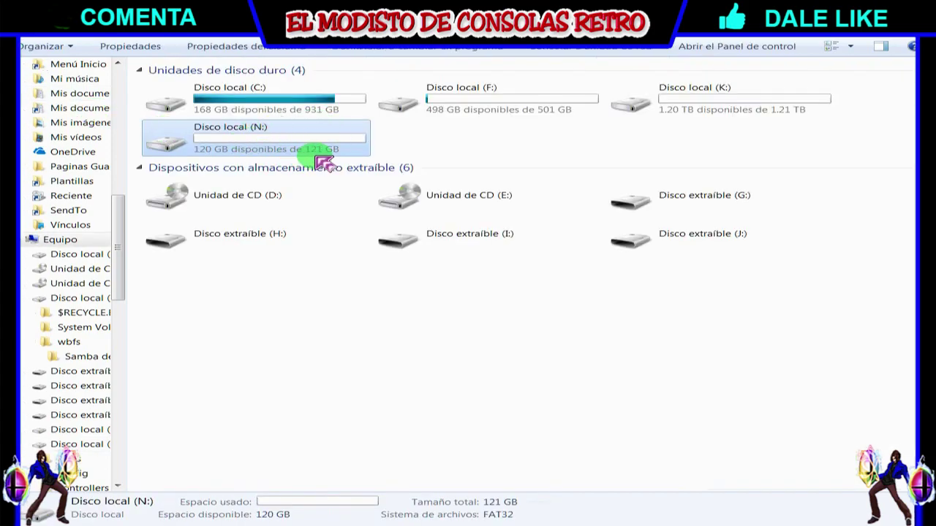
double_click(476, 100)
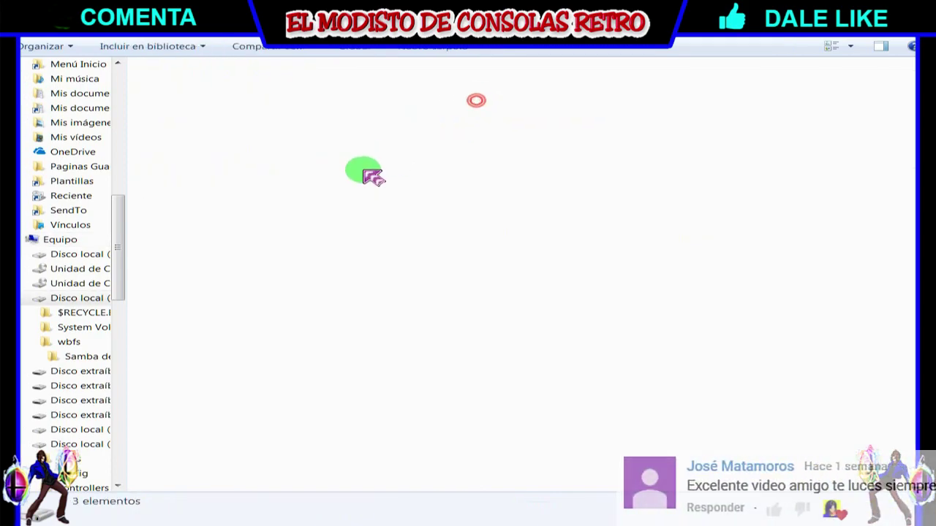
double_click(646, 104)
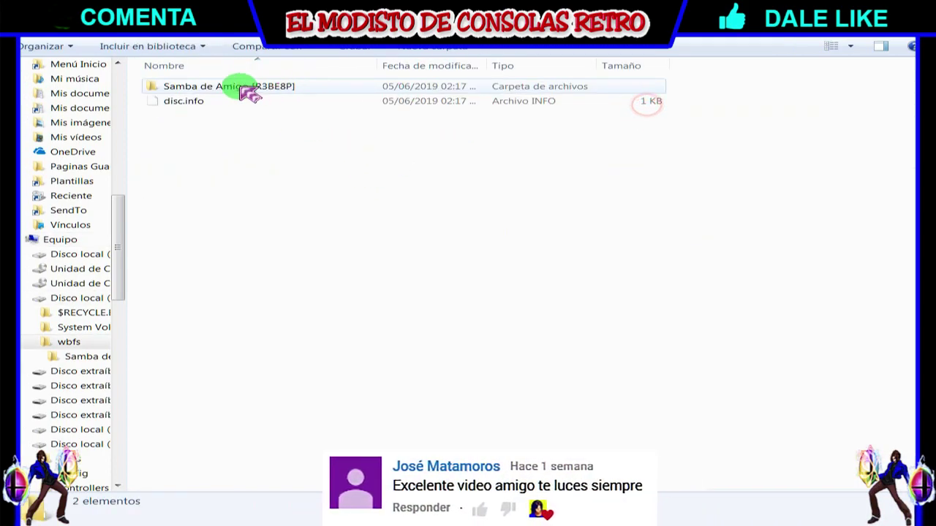
key("alt+Up")
key("alt+Up")
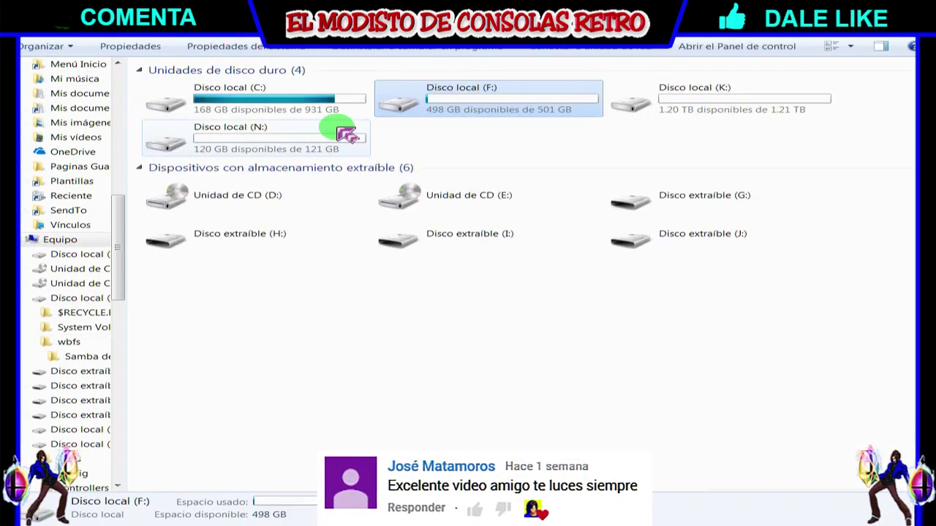
double_click(328, 139)
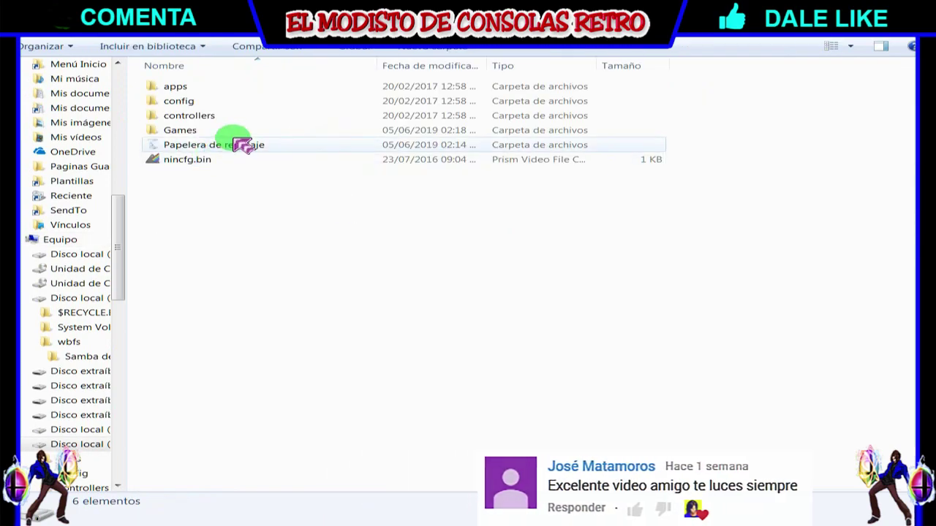
- Check the Games folder on drive N: and the contents of its Capcom vs SNK 2 folder
double_click(214, 132)
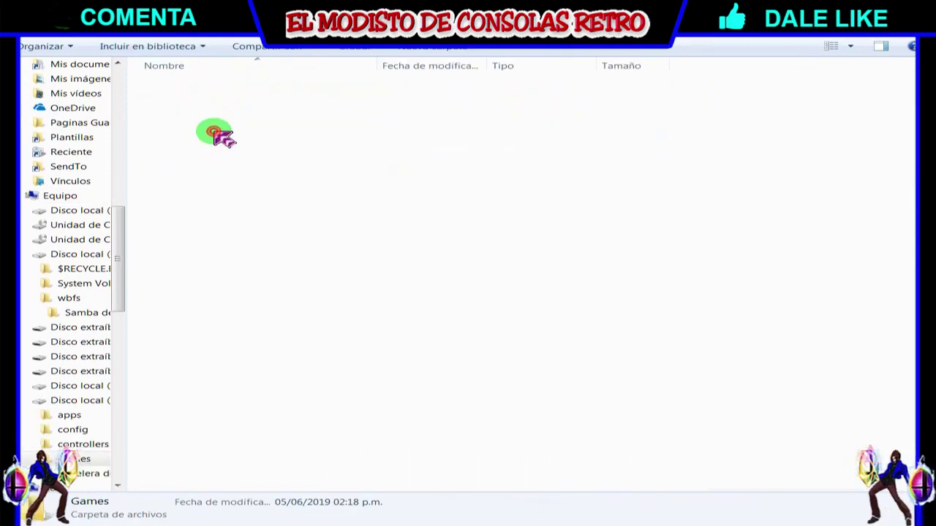
double_click(247, 92)
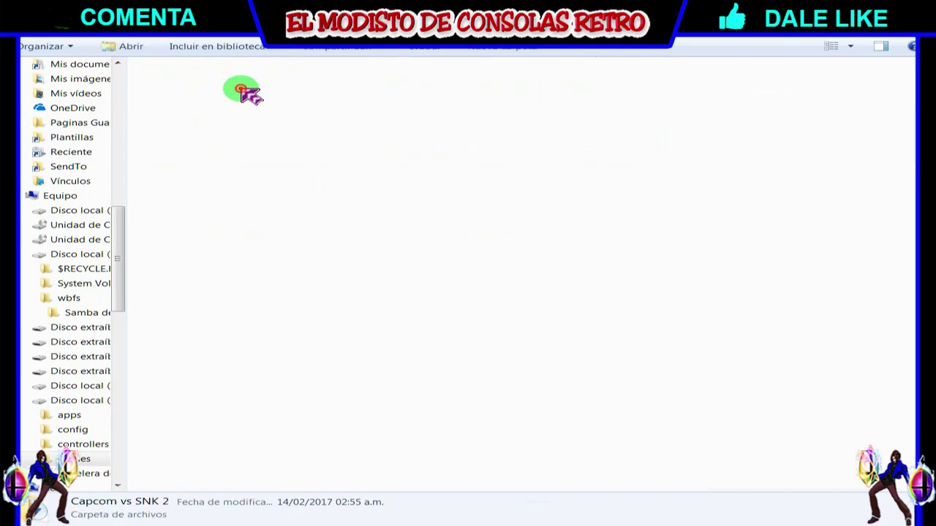
key("BackSpace")
key("BackSpace")
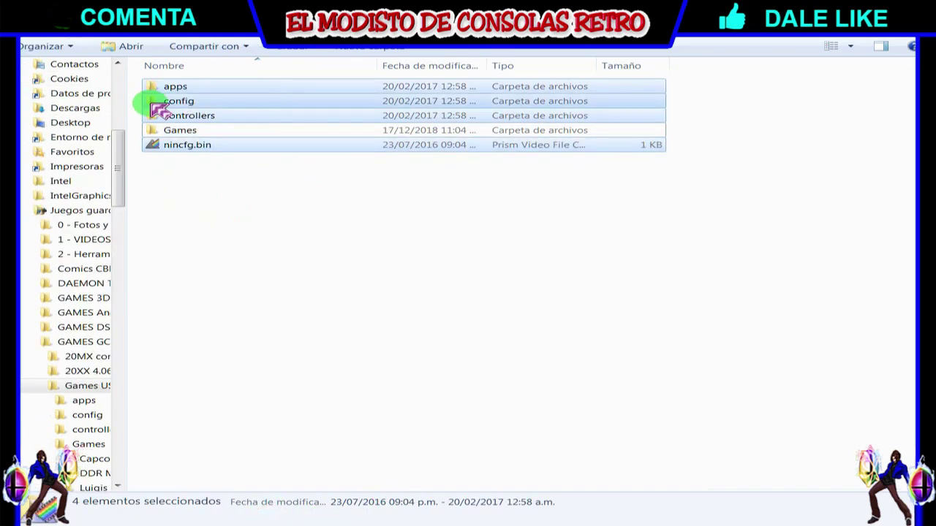
- In the Games folder of Games USB Nintendont, examine the contents of the two-disc game folders RE VeronicaX and RE VeronicaX2
double_click(188, 131)
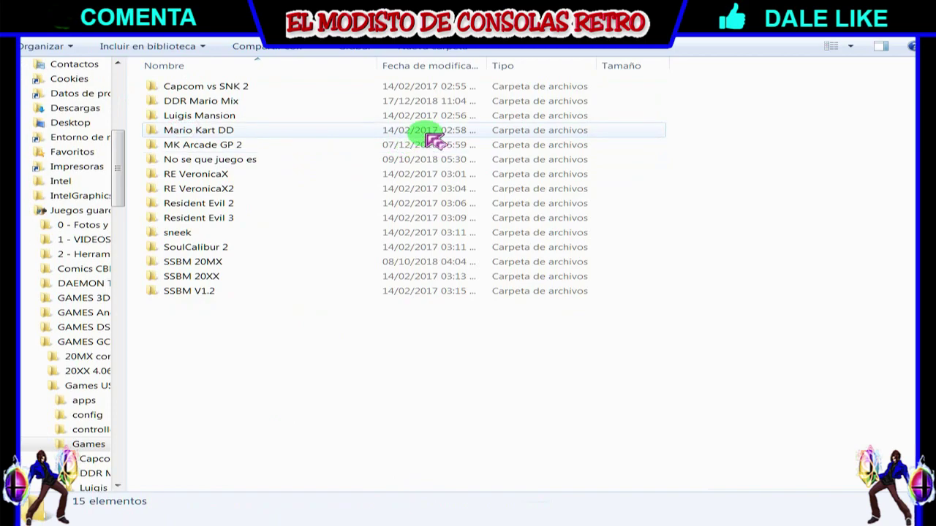
double_click(237, 174)
left_click(25, 42)
double_click(232, 192)
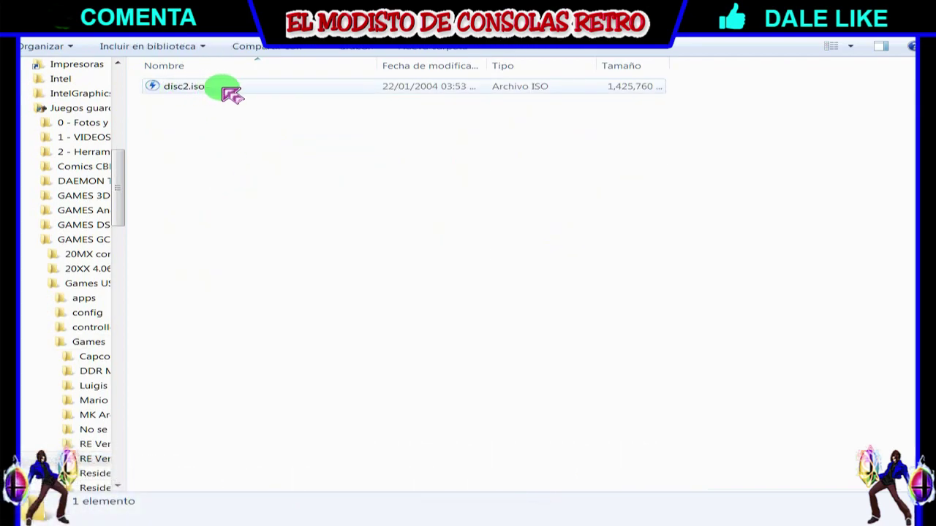
left_click(26, 42)
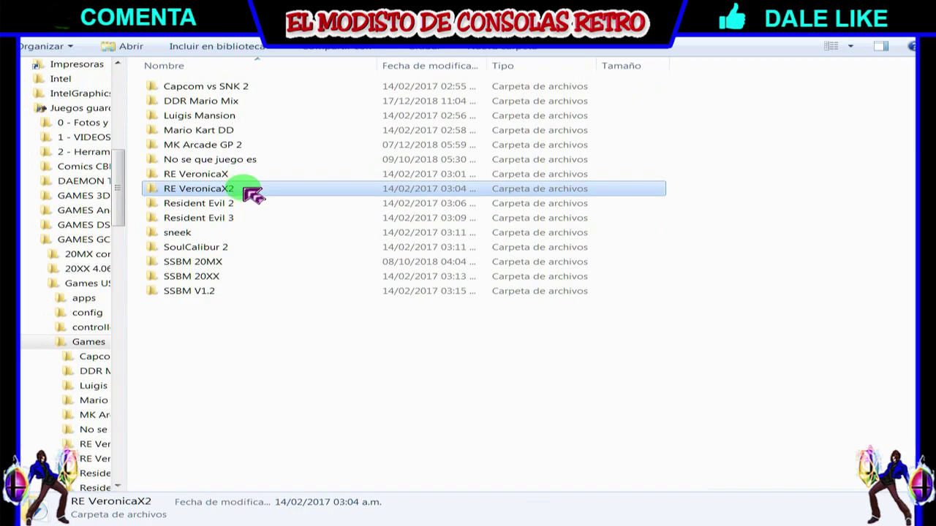
key("BackSpace")
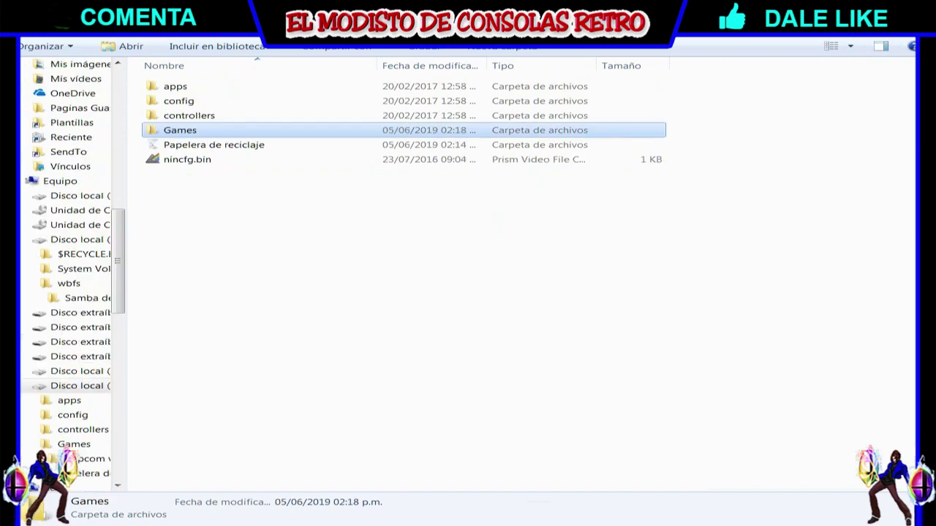
- Recheck the Games folder on drive N:, inspect the contents of drive K: and return to the root of N:
key("Return")
key("Down")
key("Return")
key("BackSpace")
key("BackSpace")
key("BackSpace")
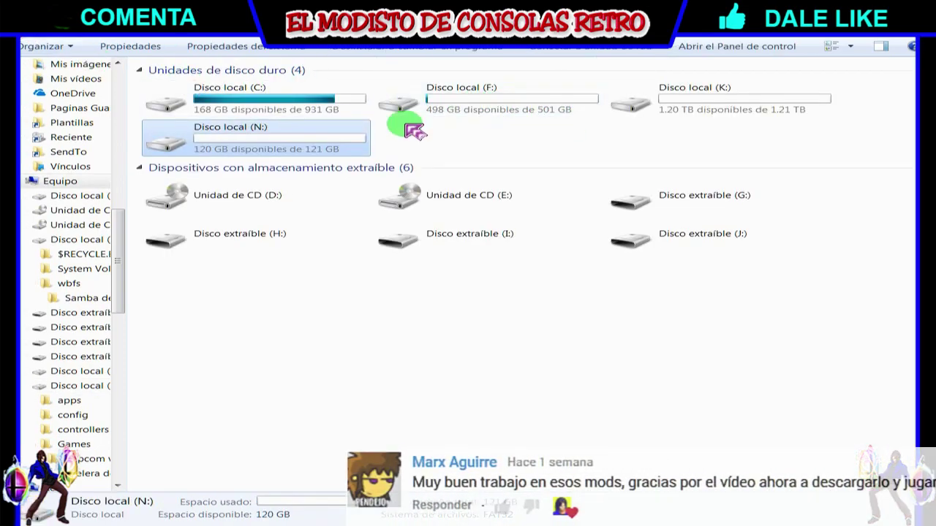
double_click(679, 96)
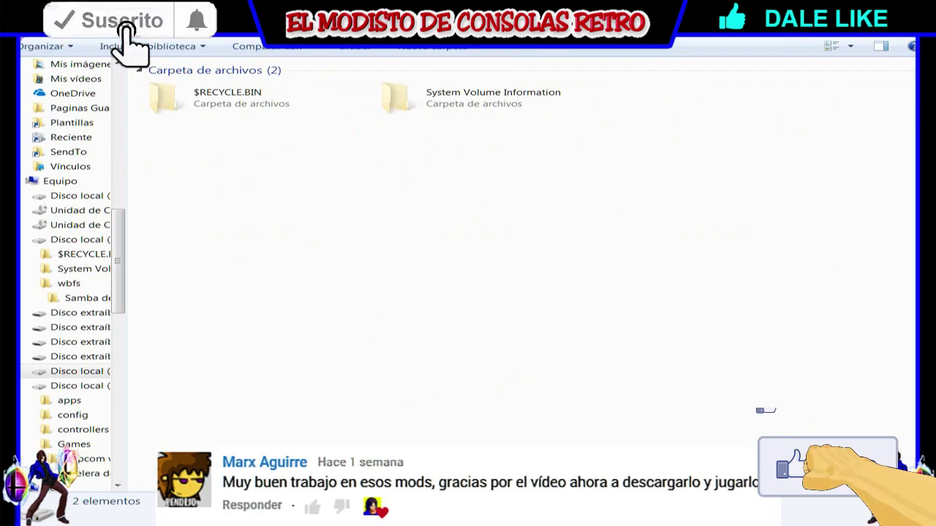
key("BackSpace")
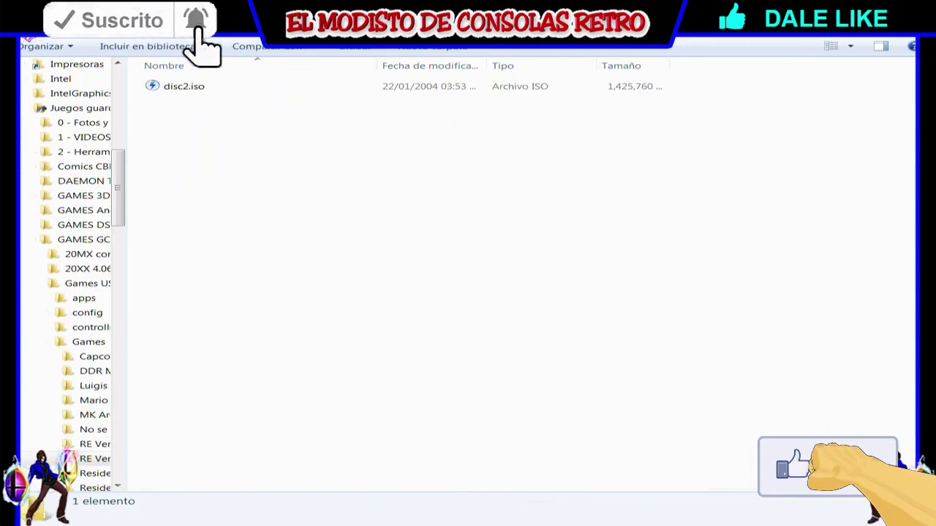
key("BackSpace")
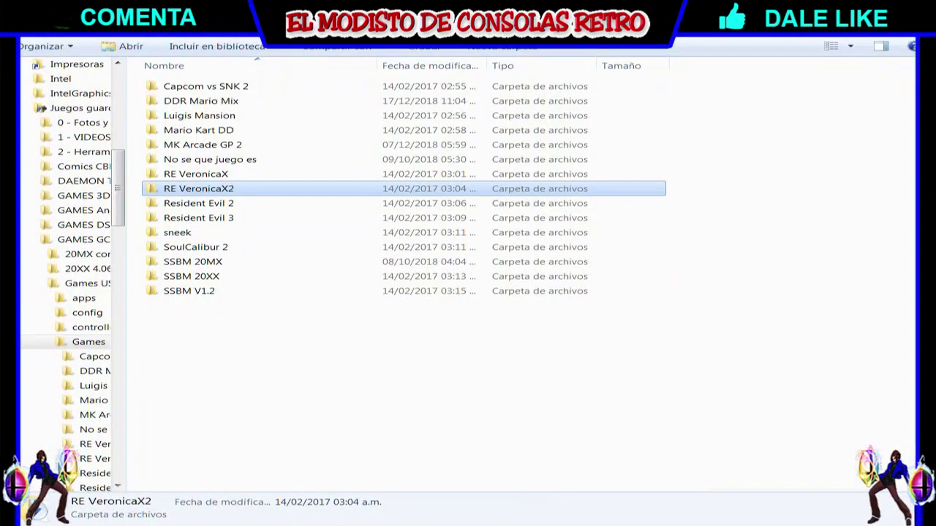
key("BackSpace")
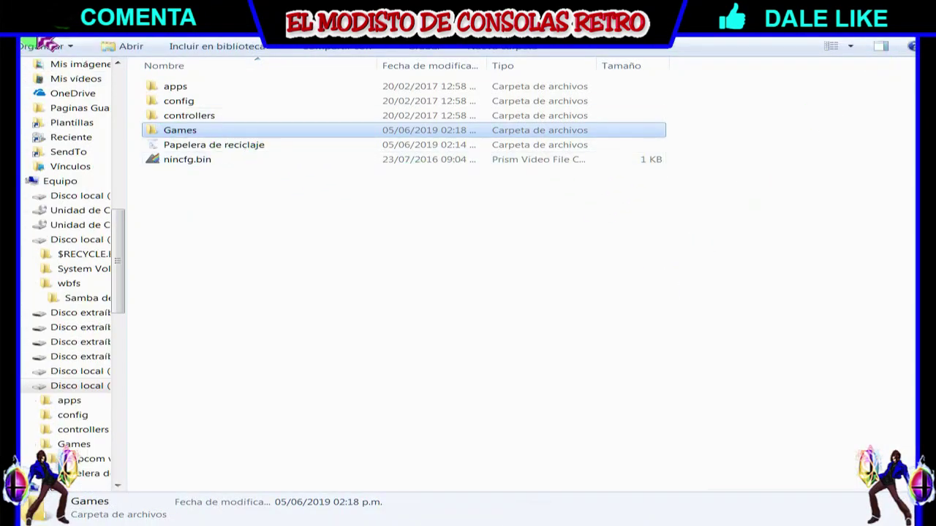